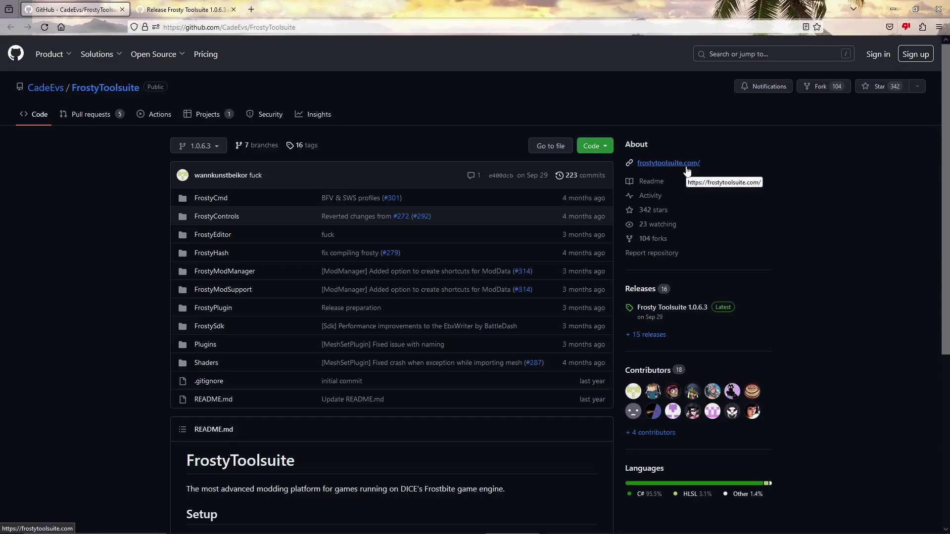
# - Open the frostytoolsuite.com link in a new tab and look through the FrostyToolsuite repository's README
pyautogui.rightClick(686, 169)
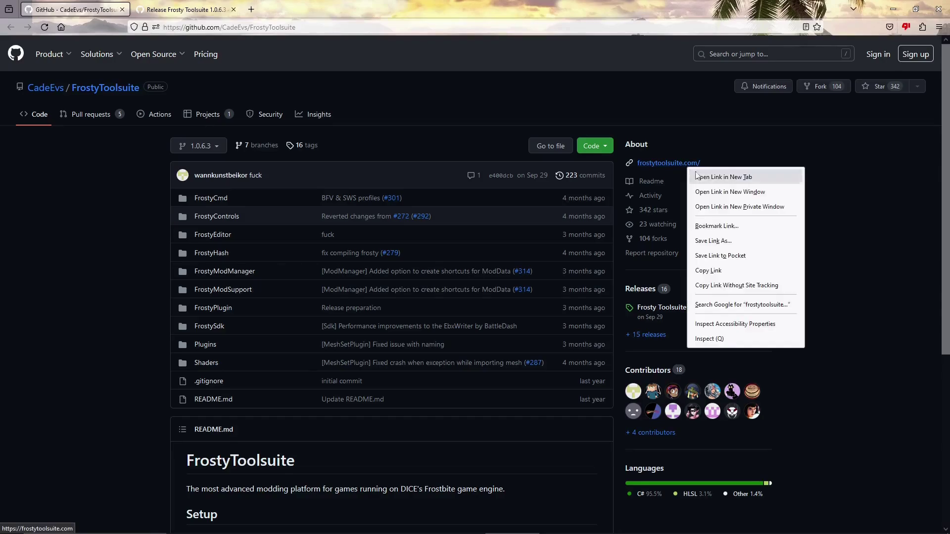
pyautogui.click(712, 176)
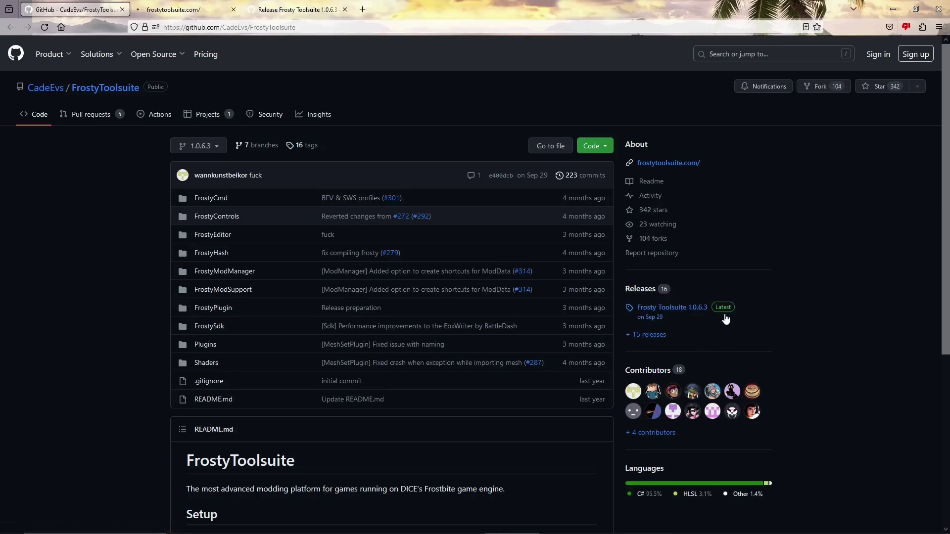
pyautogui.scroll(-3, 847, 341)
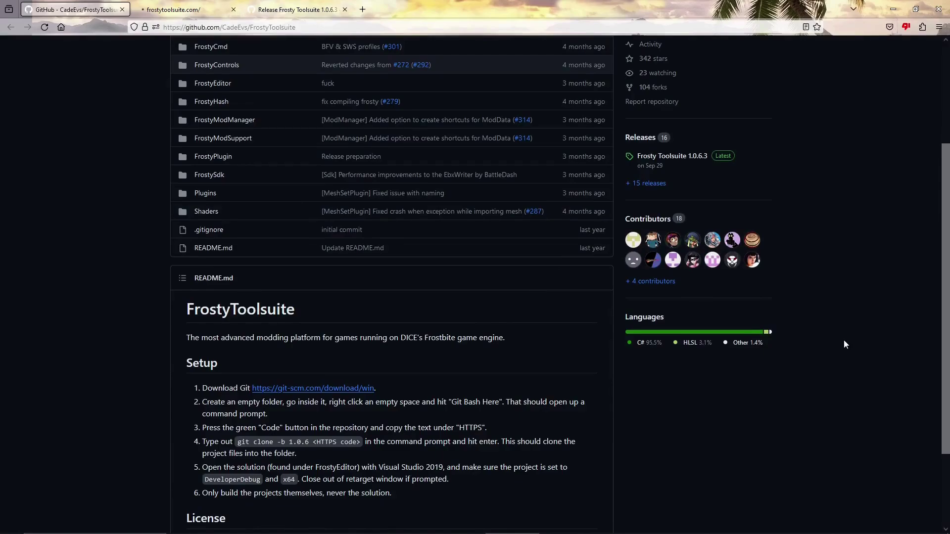
pyautogui.scroll(-1, 844, 343)
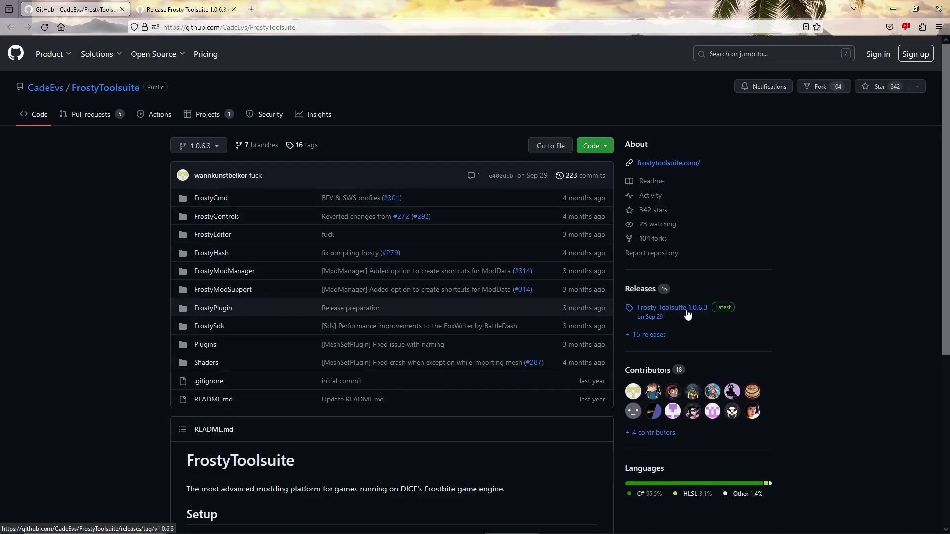
# - Download FrostyModManager.zip from the Frosty Toolsuite 1.0.6.3 release assets and save it in the Downloads folder
pyautogui.click(193, 11)
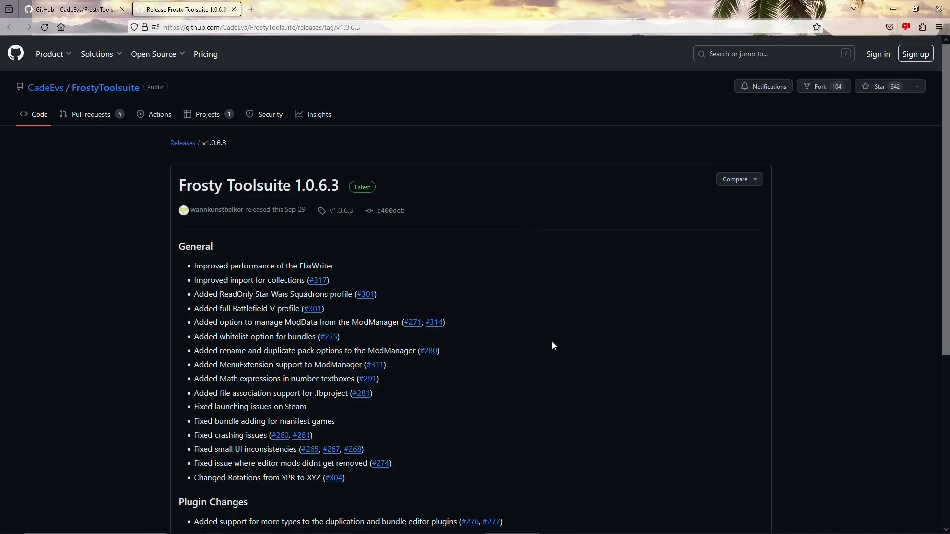
pyautogui.scroll(-4, 575, 336)
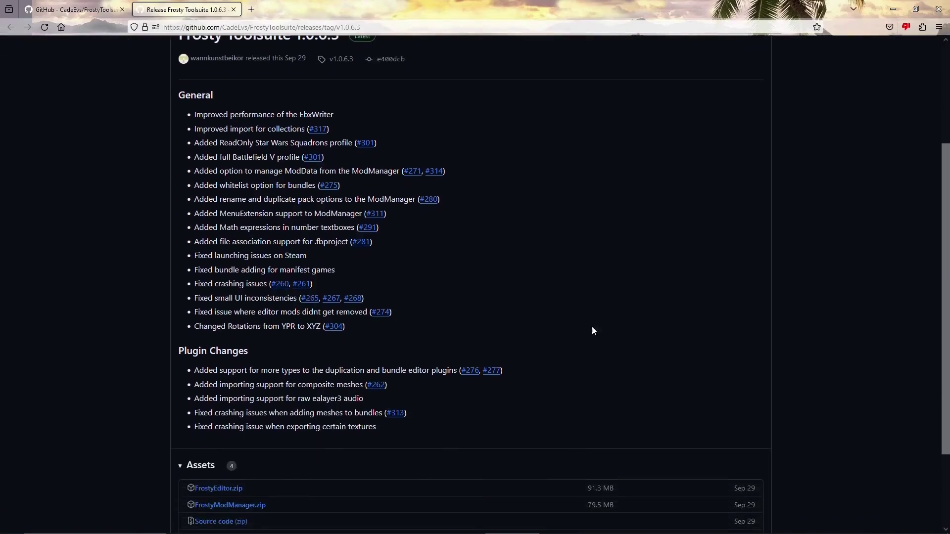
pyautogui.scroll(-1, 633, 313)
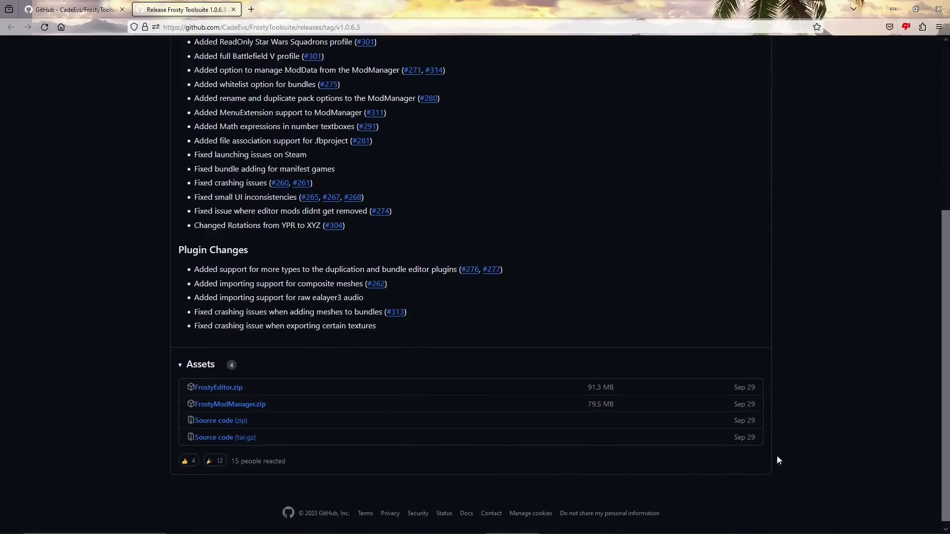
pyautogui.click(236, 411)
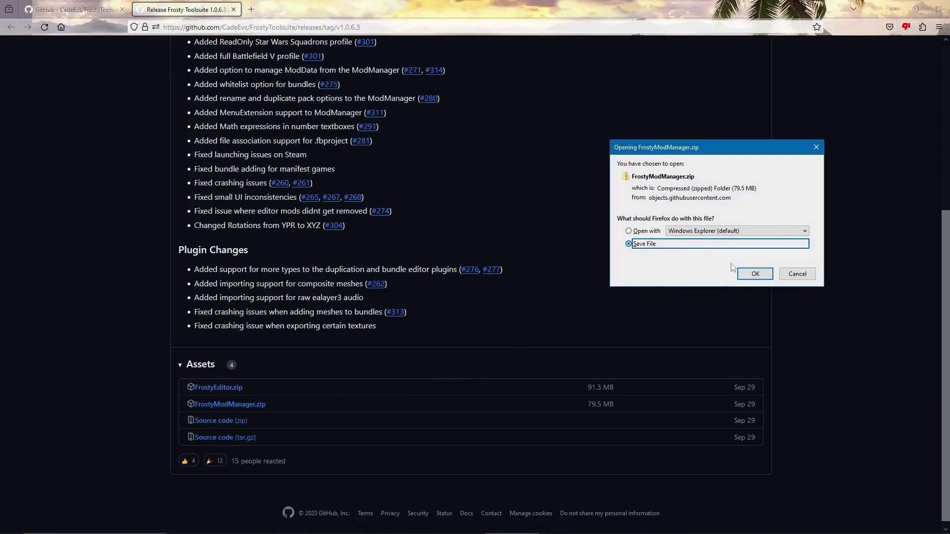
pyautogui.click(751, 274)
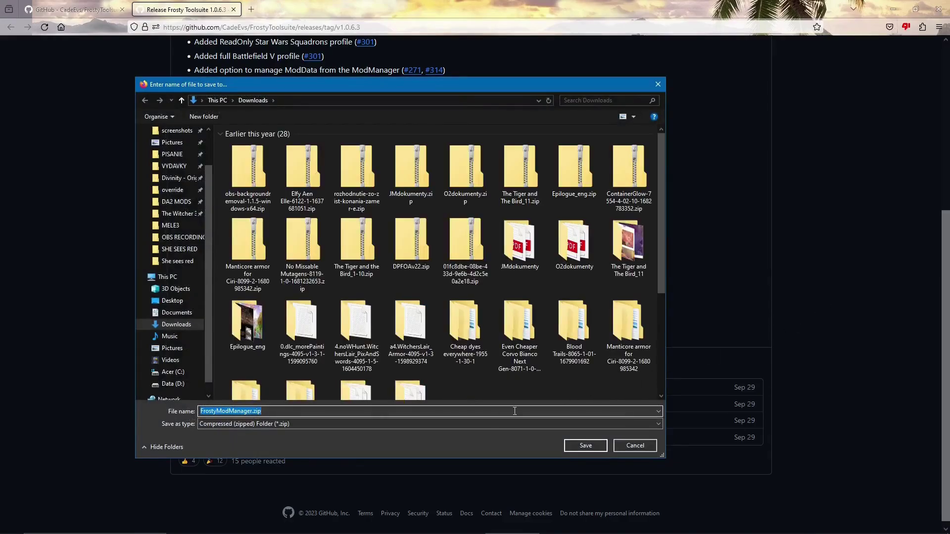
pyautogui.click(585, 445)
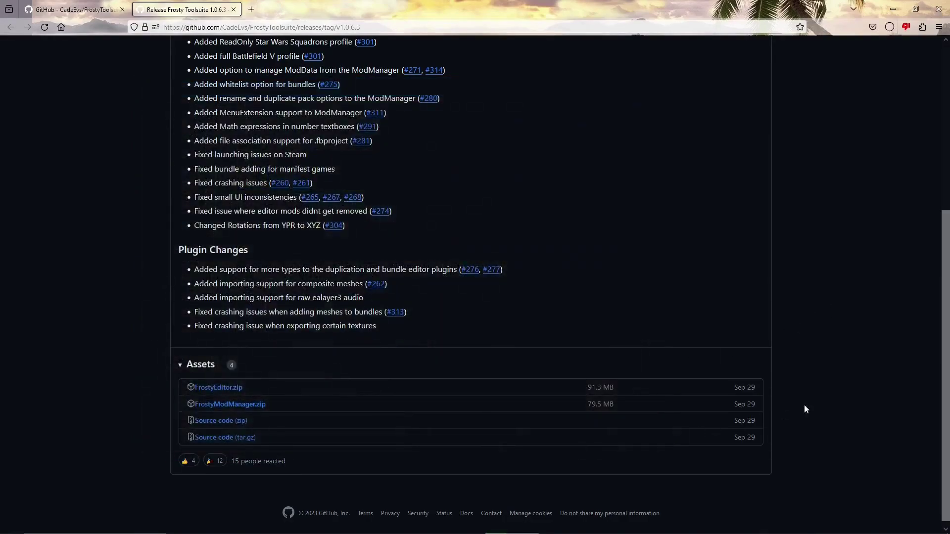
pyautogui.click(889, 30)
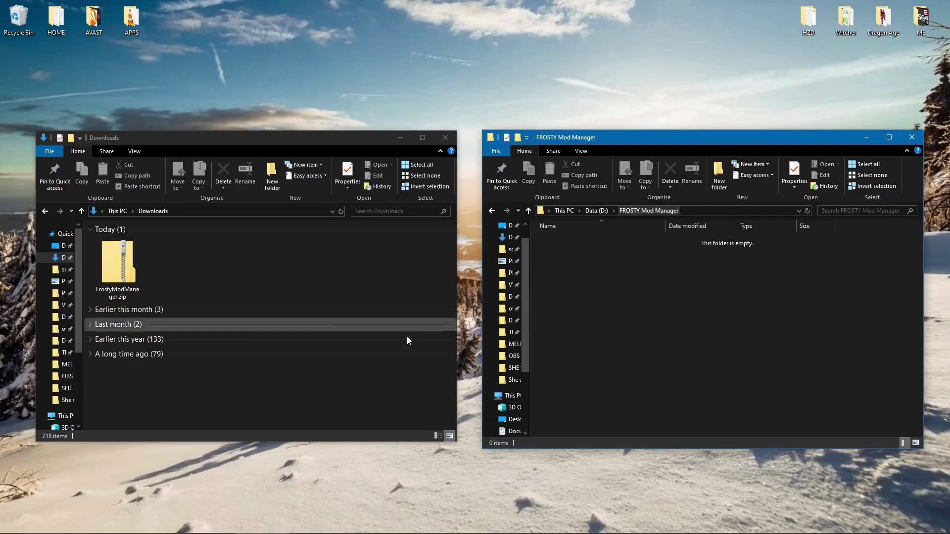
# - Extract FrostyModManager.zip with 7-Zip into its own FrostyModManager folder in Downloads
pyautogui.rightClick(129, 275)
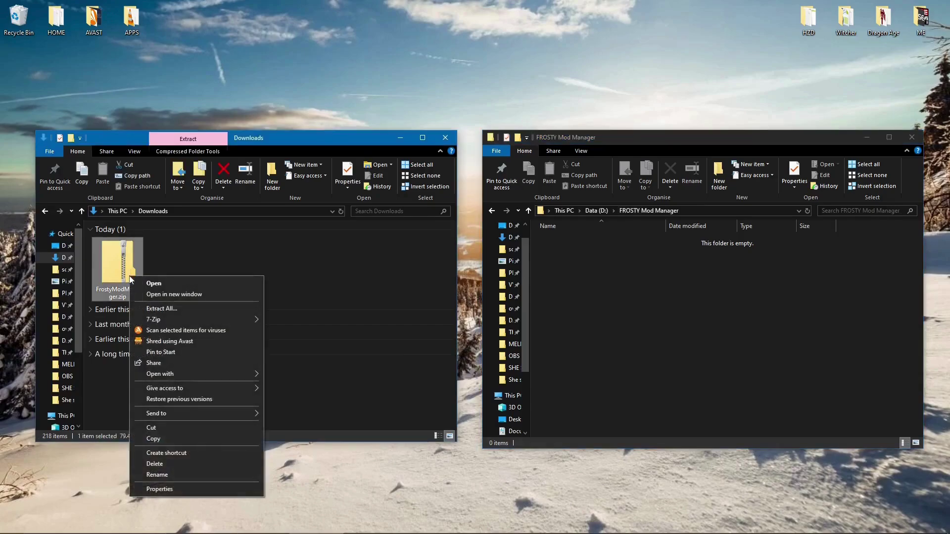
pyautogui.moveTo(192, 324)
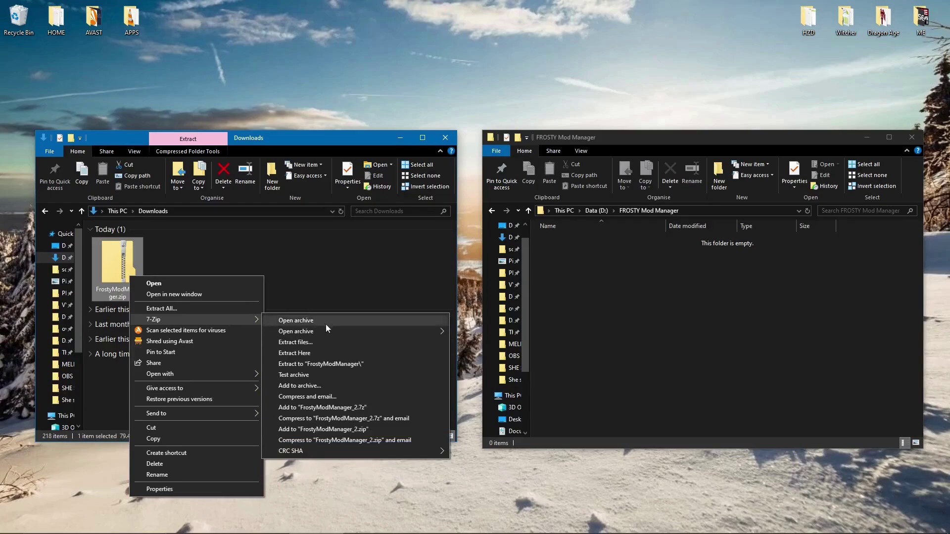
pyautogui.click(313, 363)
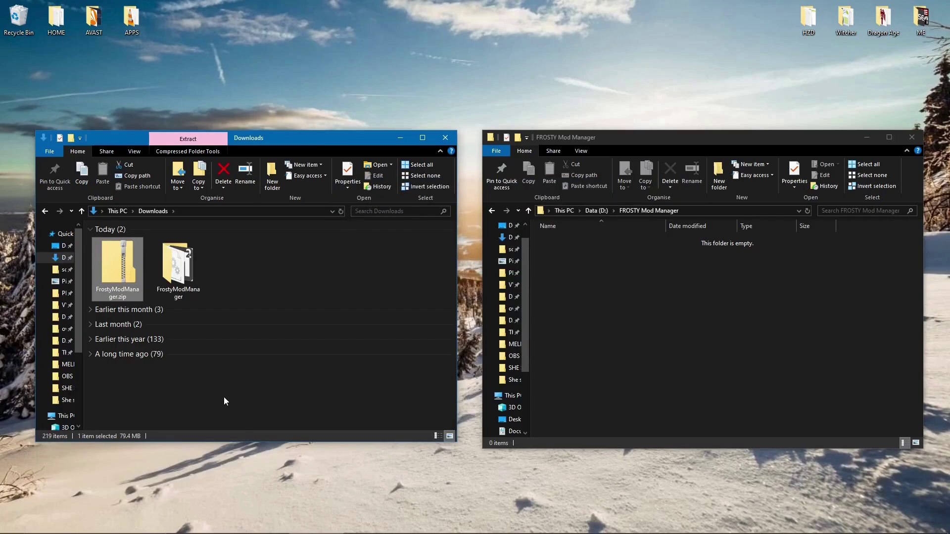
# - Move all files and folders from the extracted FrostyModManager folder into the FROSTY Mod Manager folder on drive D
pyautogui.doubleClick(183, 296)
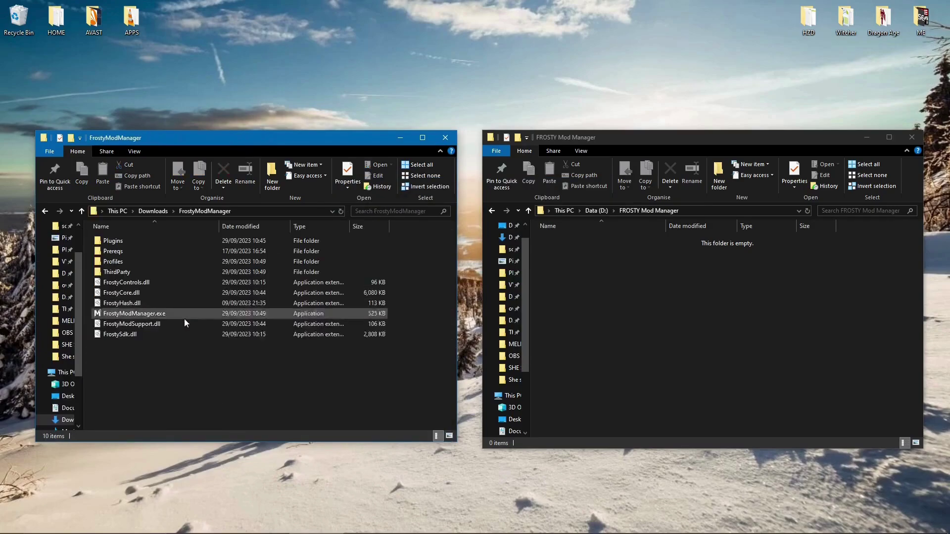
pyautogui.moveTo(194, 369); pyautogui.dragTo(100, 238)
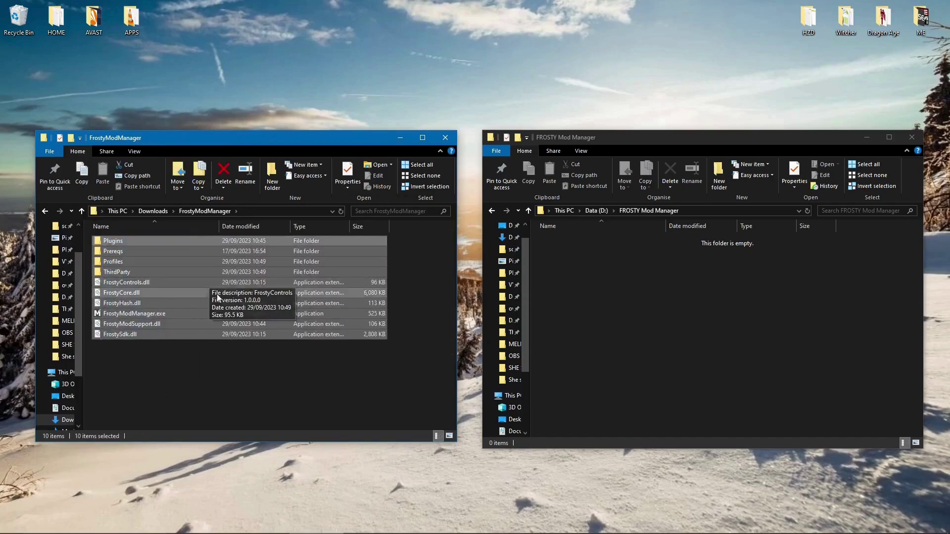
pyautogui.rightClick(180, 243)
pyautogui.click(213, 399)
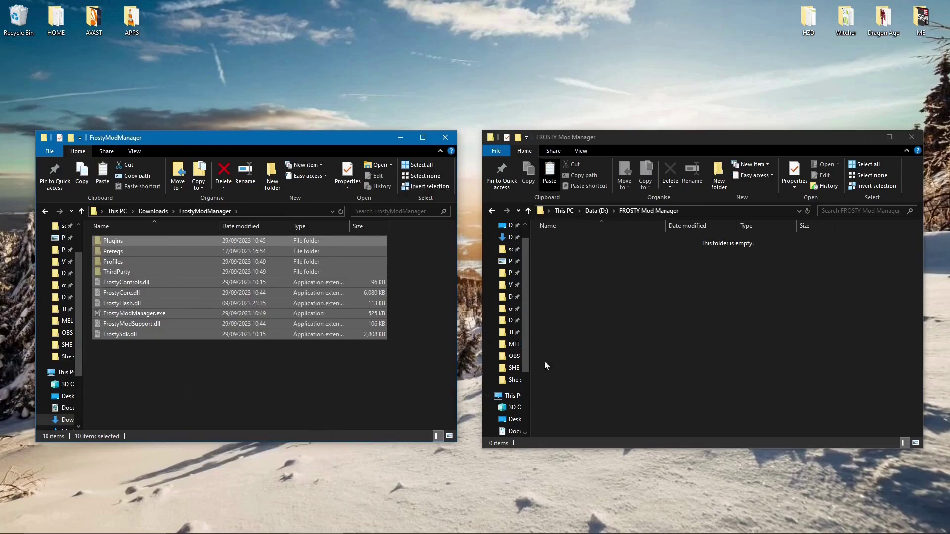
pyautogui.rightClick(623, 324)
pyautogui.click(653, 393)
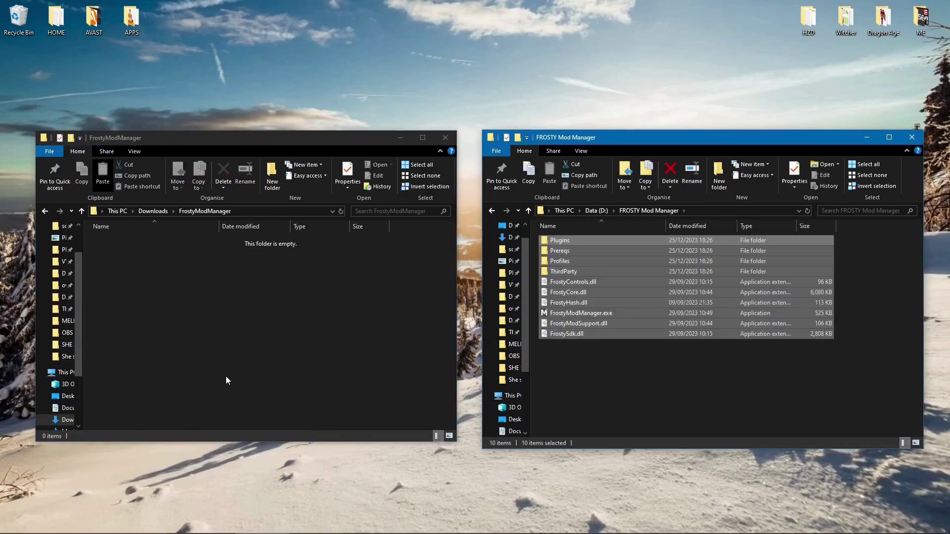
# - Run FrostyModManager.exe from the FROSTY Mod Manager folder as administrator
pyautogui.click(641, 401)
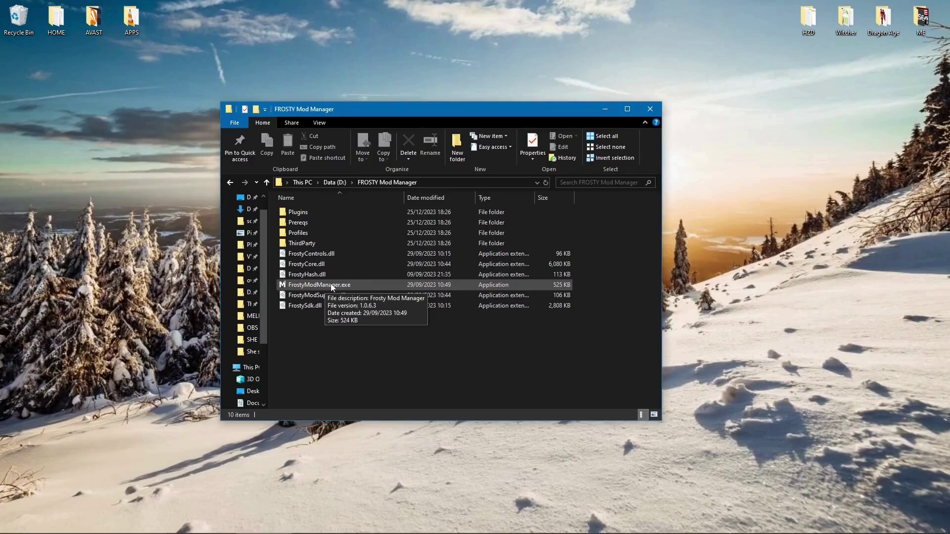
pyautogui.rightClick(331, 286)
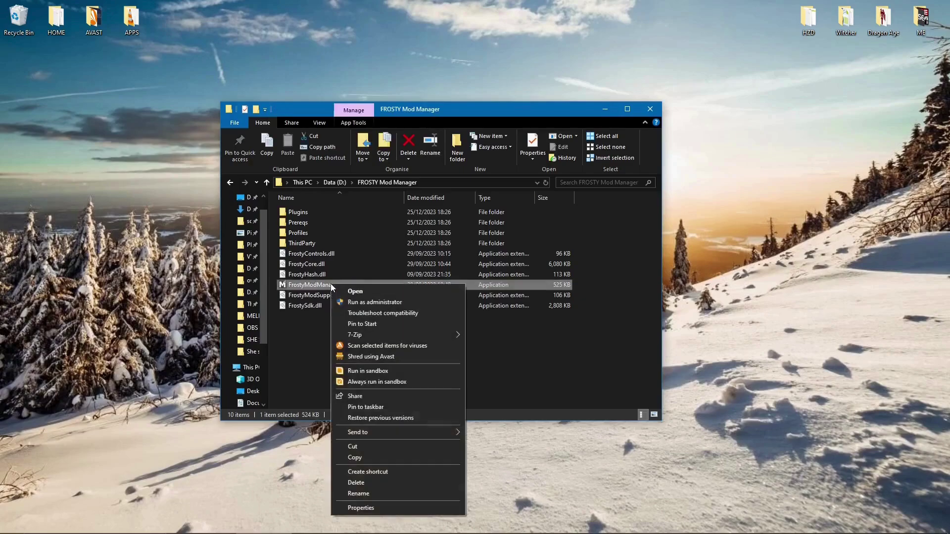
pyautogui.click(401, 302)
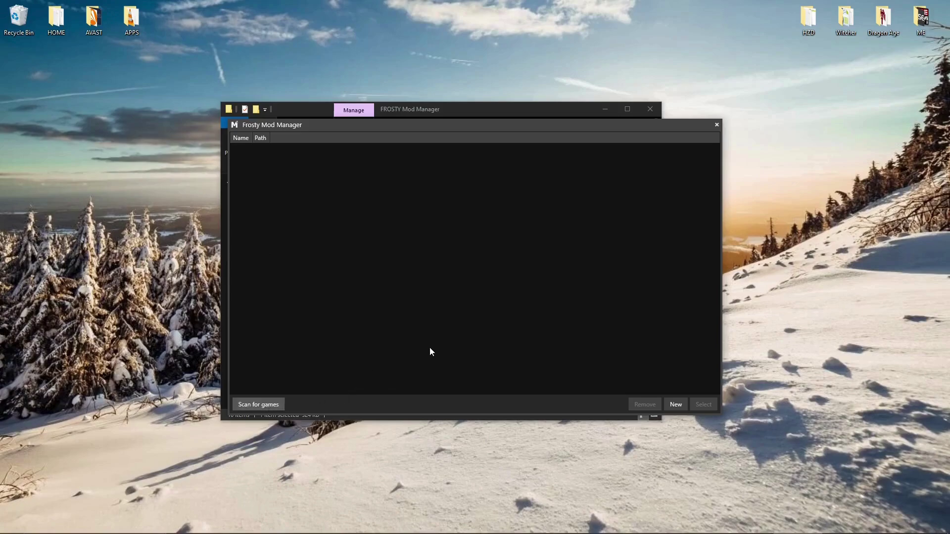
# - Add MassEffectAndromeda.exe from D:\SteamLibrary\steamapps\common\Mass Effect Andromeda as a new game, copying the folder path from its open Explorer window
pyautogui.click(676, 405)
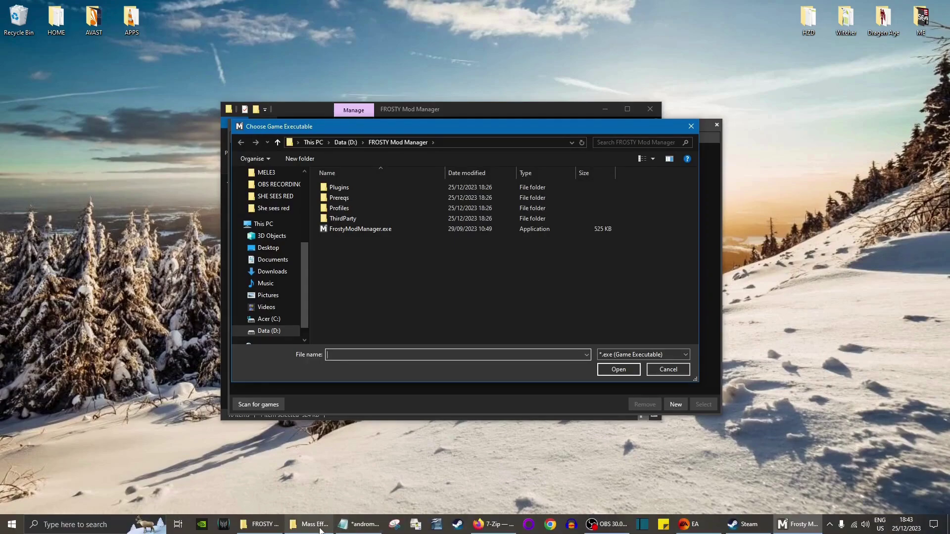
pyautogui.click(319, 528)
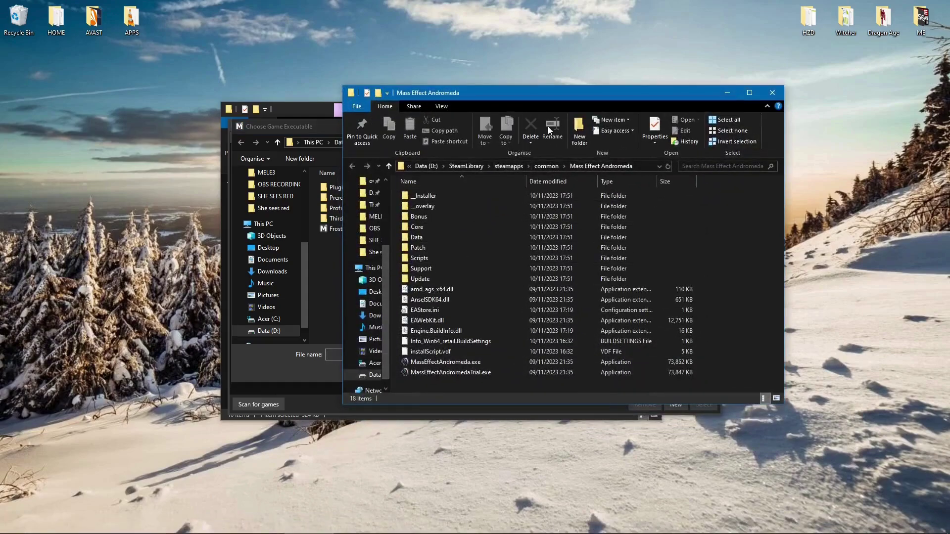
pyautogui.click(641, 166)
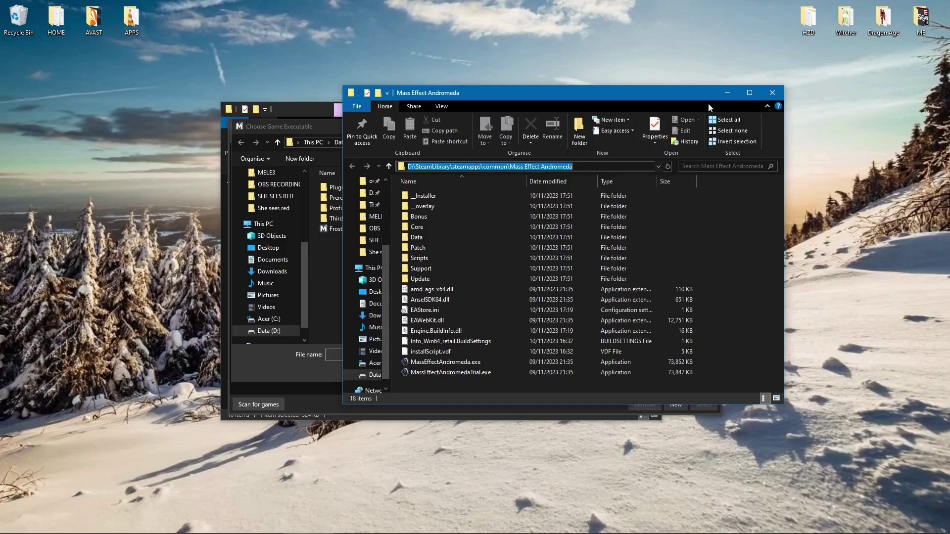
pyautogui.click(727, 93)
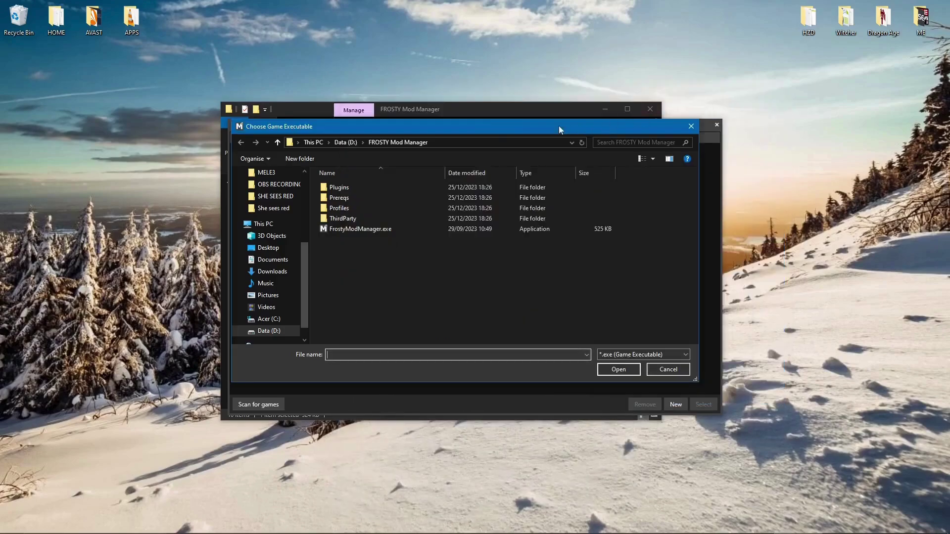
pyautogui.click(464, 145)
pyautogui.hotkey('ctrl', 'v')
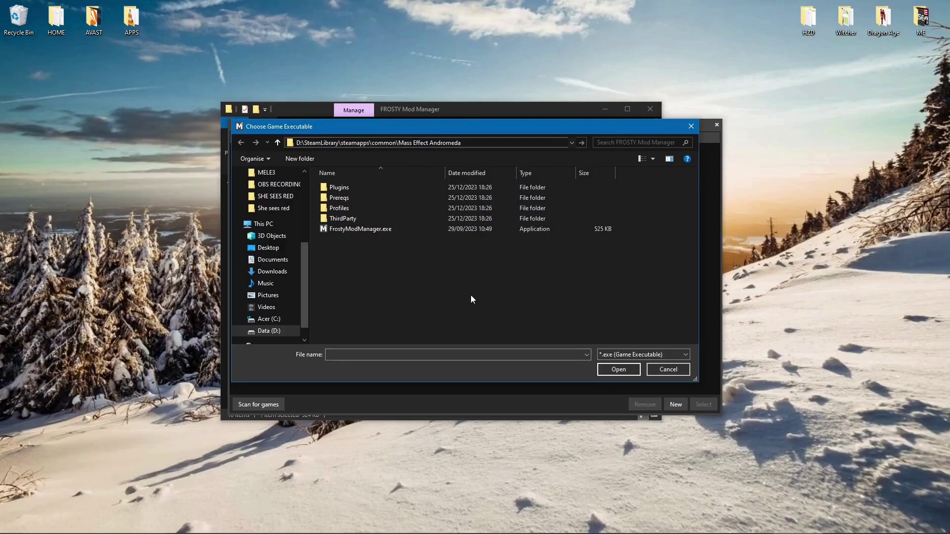
pyautogui.press('Return')
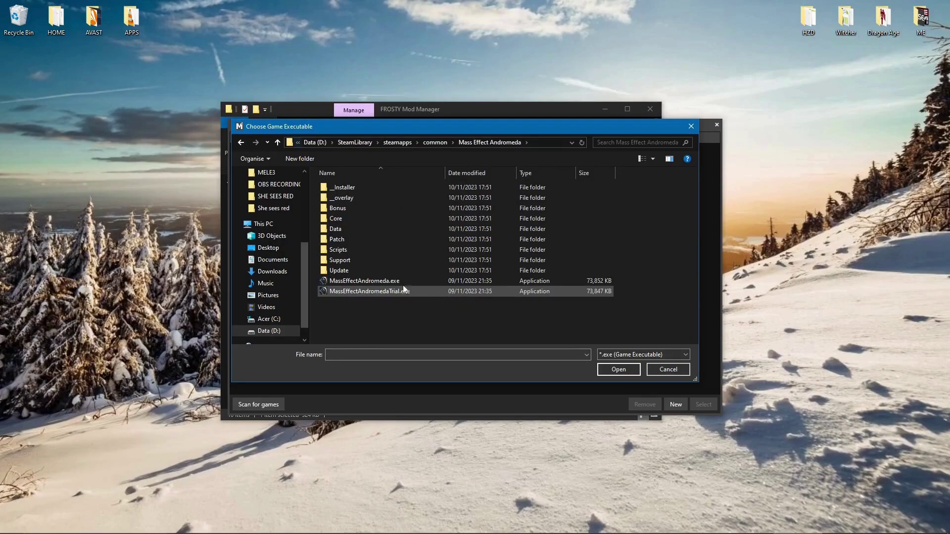
pyautogui.click(379, 281)
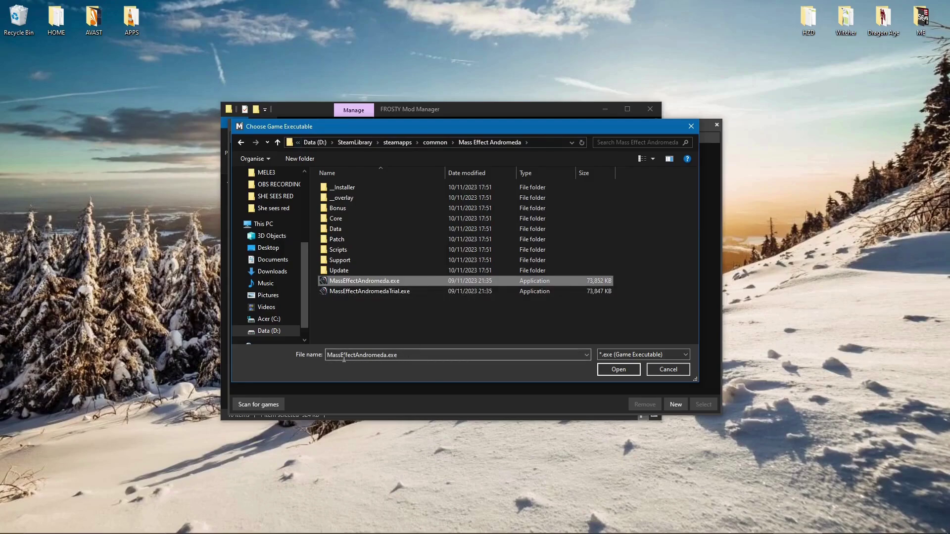
pyautogui.click(616, 370)
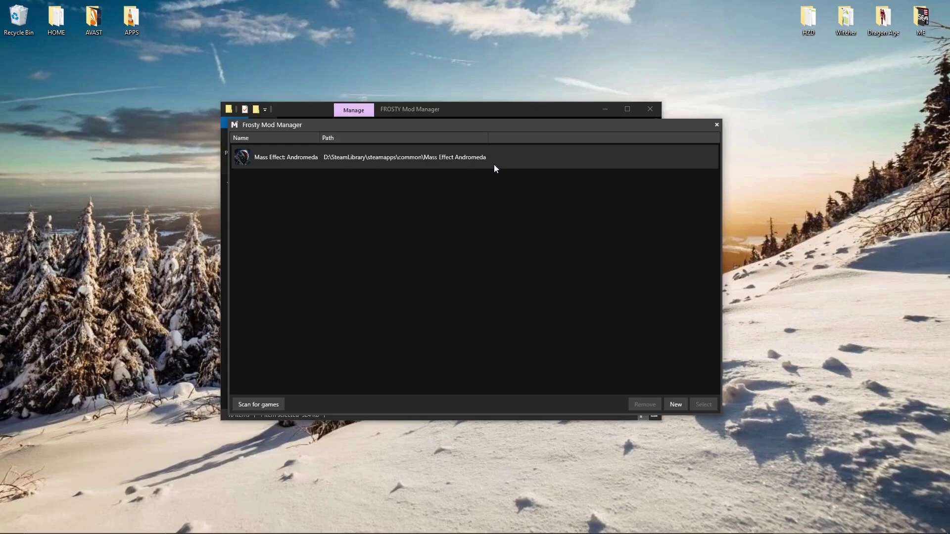
# - Load Mass Effect: Andromeda in Frosty Mod Manager and reposition the manager's main window on the desktop
pyautogui.click(288, 158)
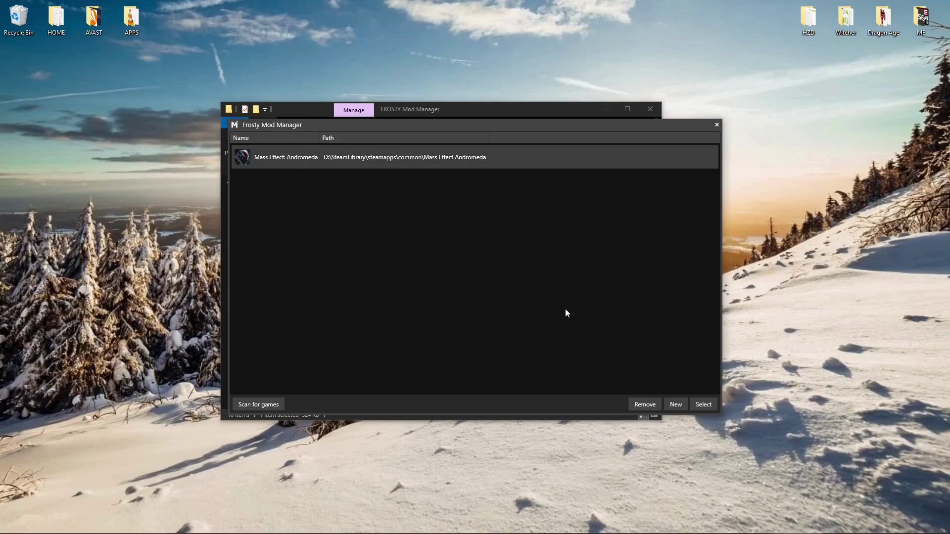
pyautogui.click(706, 405)
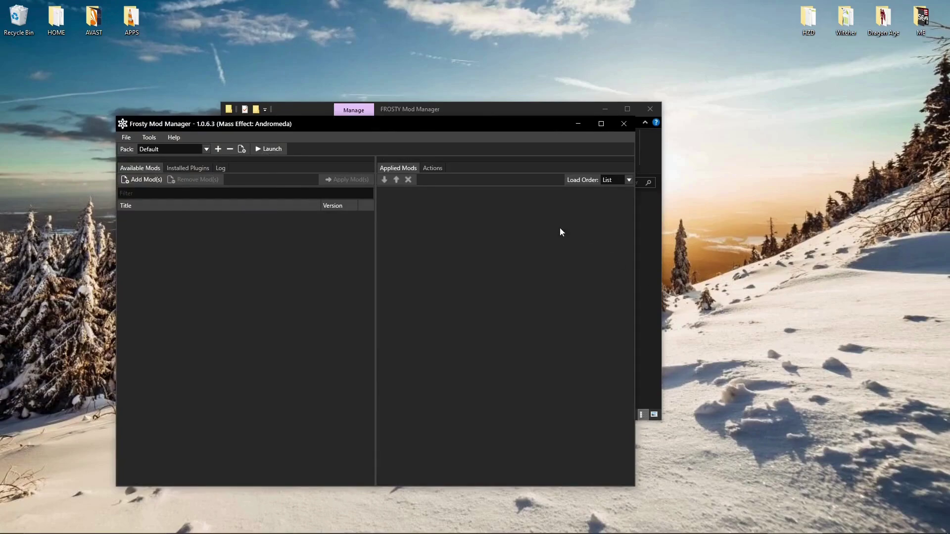
pyautogui.moveTo(412, 123); pyautogui.dragTo(478, 93)
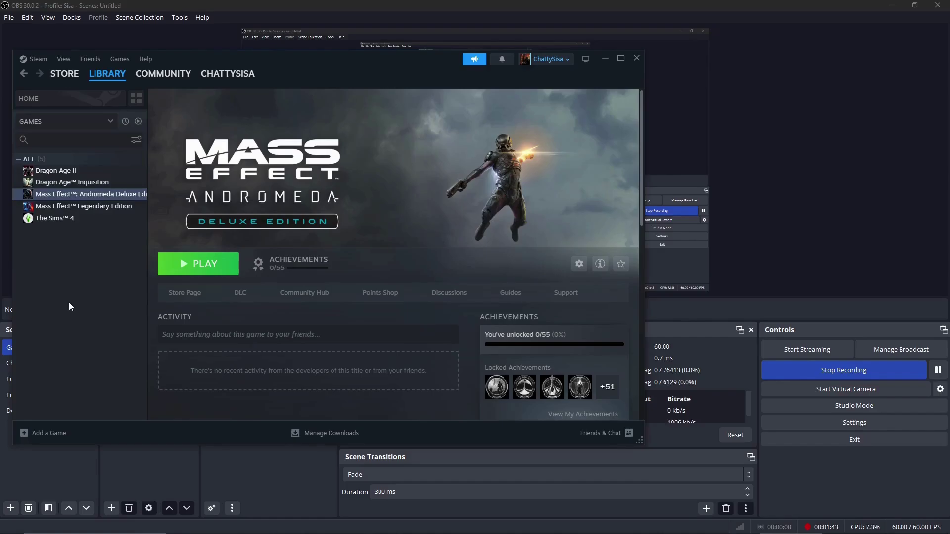
# - Open the local files folder of Mass Effect: Andromeda Deluxe Edition from the Steam library, reposition its window and select its folder path
pyautogui.click(54, 158)
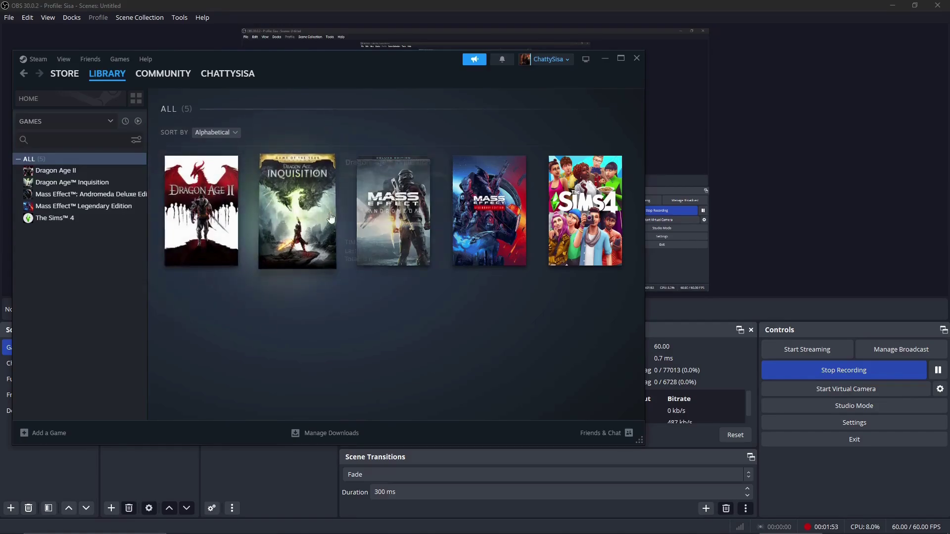
pyautogui.moveTo(415, 193)
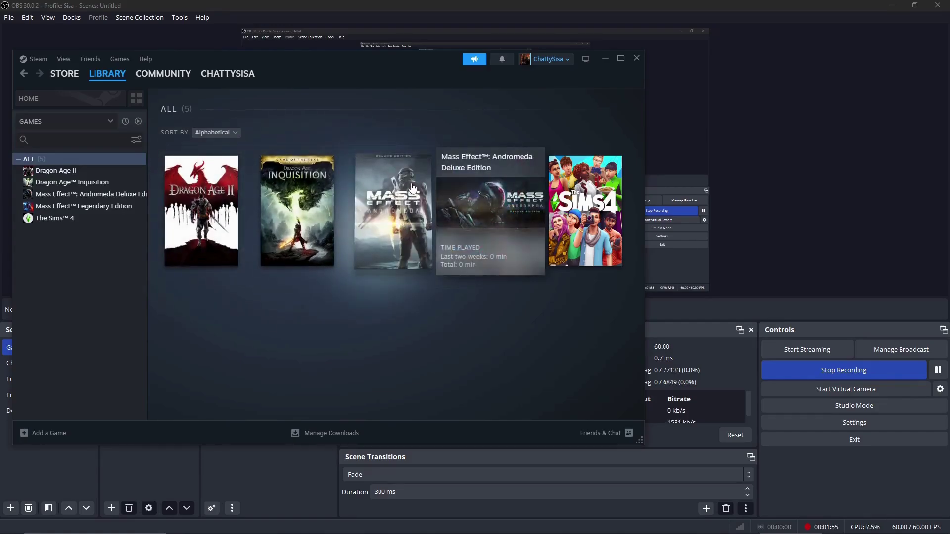
pyautogui.rightClick(411, 184)
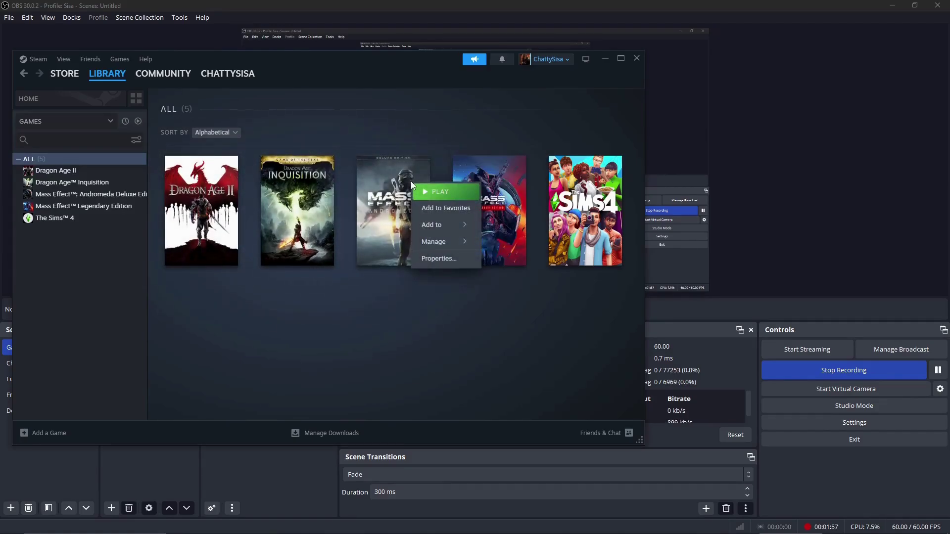
pyautogui.moveTo(446, 245)
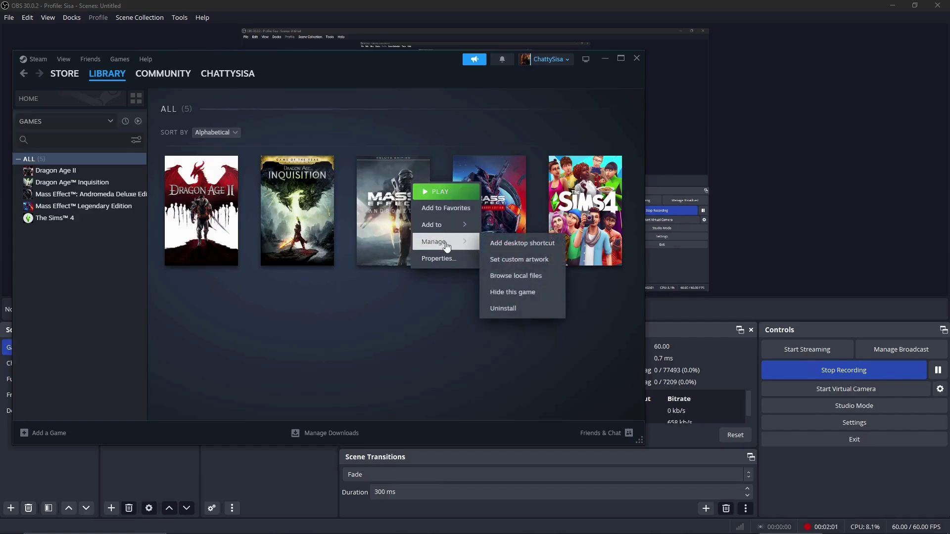
pyautogui.click(520, 278)
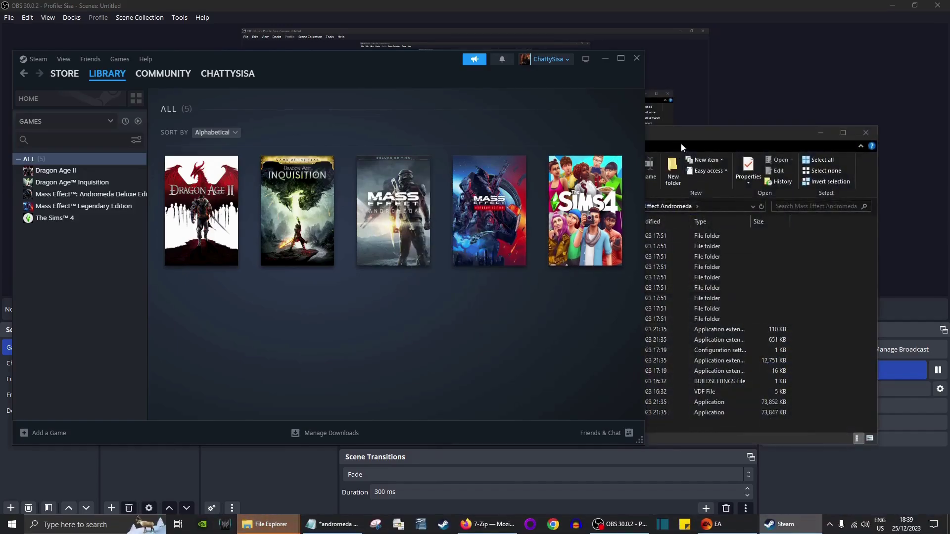
pyautogui.moveTo(681, 135); pyautogui.dragTo(587, 93)
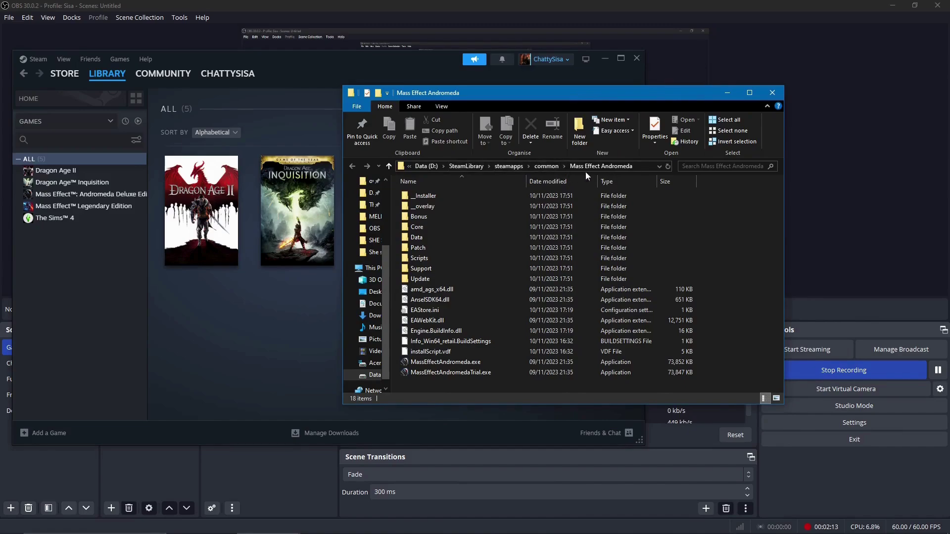
pyautogui.click(646, 166)
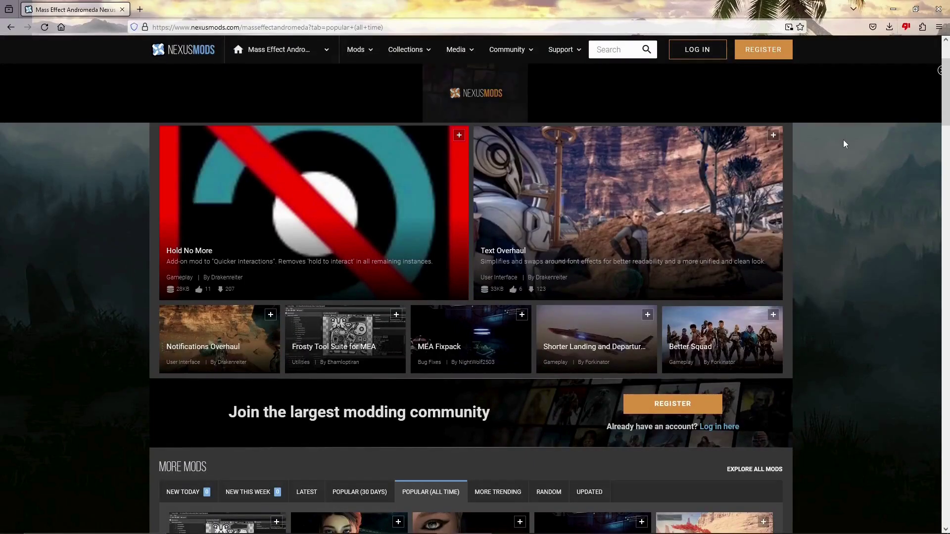
# - Browse the all-time popular Mass Effect: Andromeda mods on Nexus Mods, highlight Frosty Tool Suite's last update year, and open the MEA Fixpack page
pyautogui.scroll(-5, 844, 144)
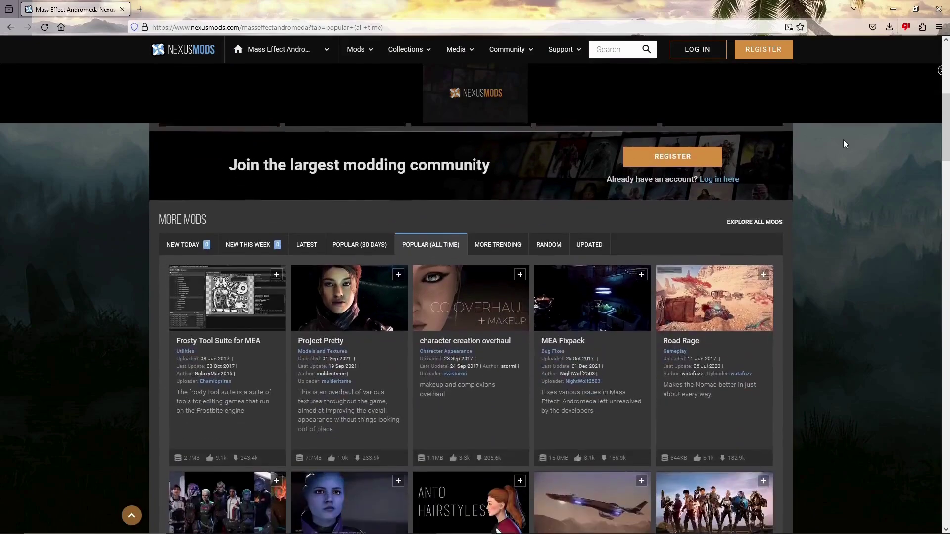
pyautogui.scroll(-1, 844, 144)
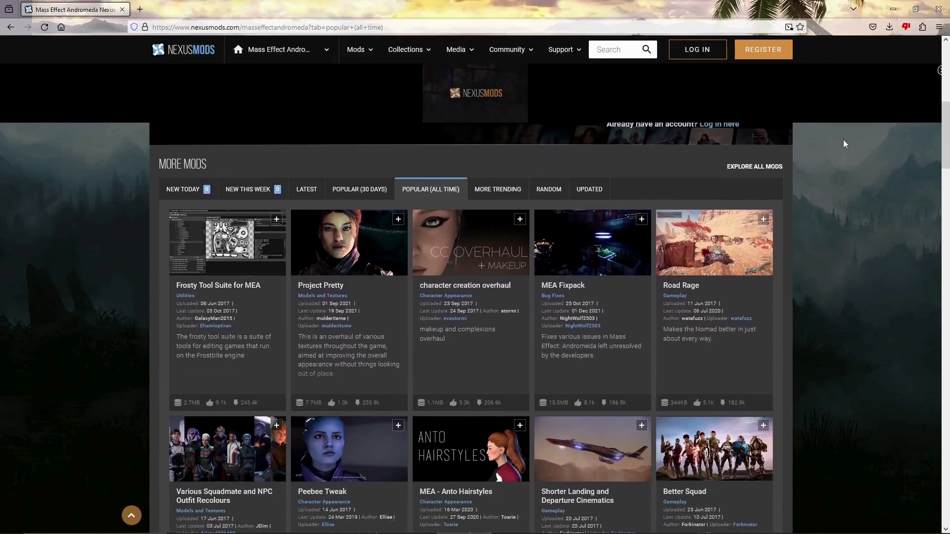
pyautogui.scroll(-1, 845, 146)
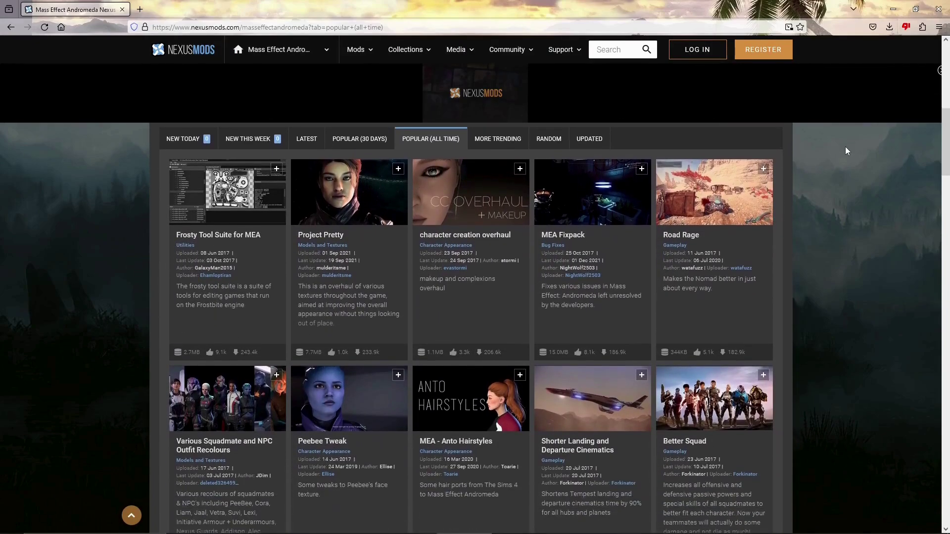
pyautogui.scroll(-1, 845, 147)
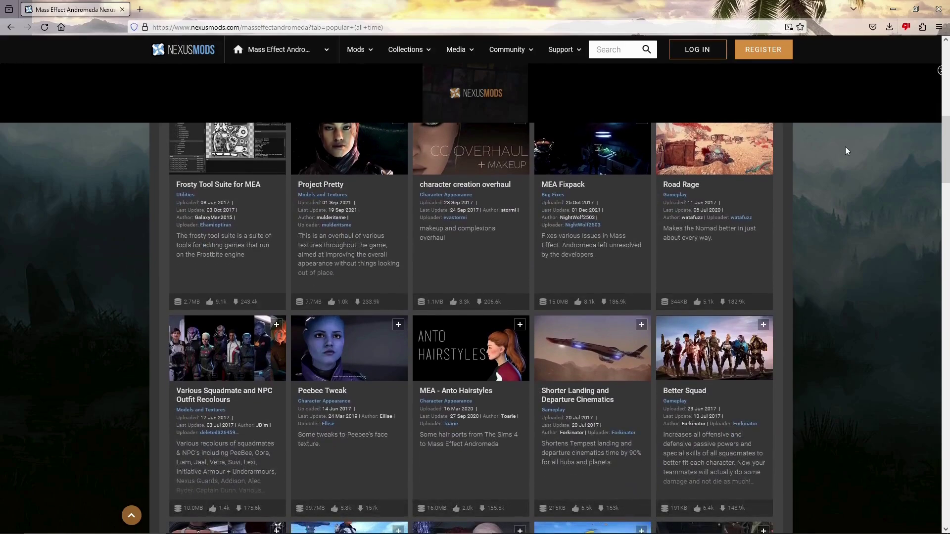
pyautogui.doubleClick(224, 209)
pyautogui.scroll(2, 893, 269)
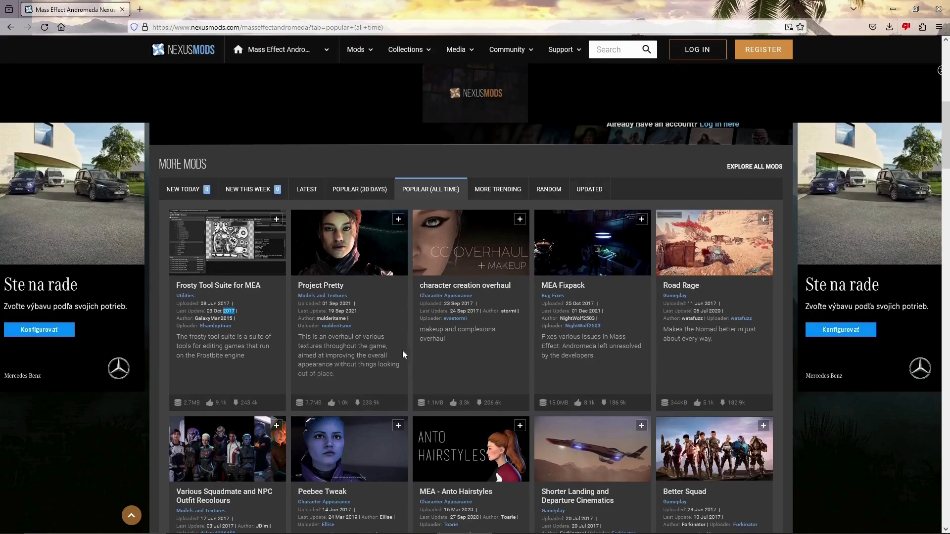
pyautogui.scroll(-2, 548, 346)
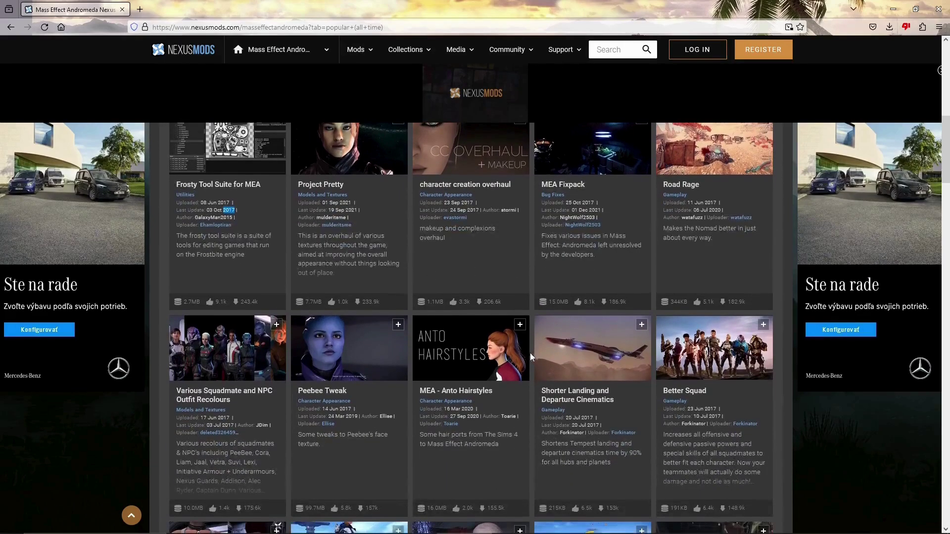
pyautogui.click(516, 361)
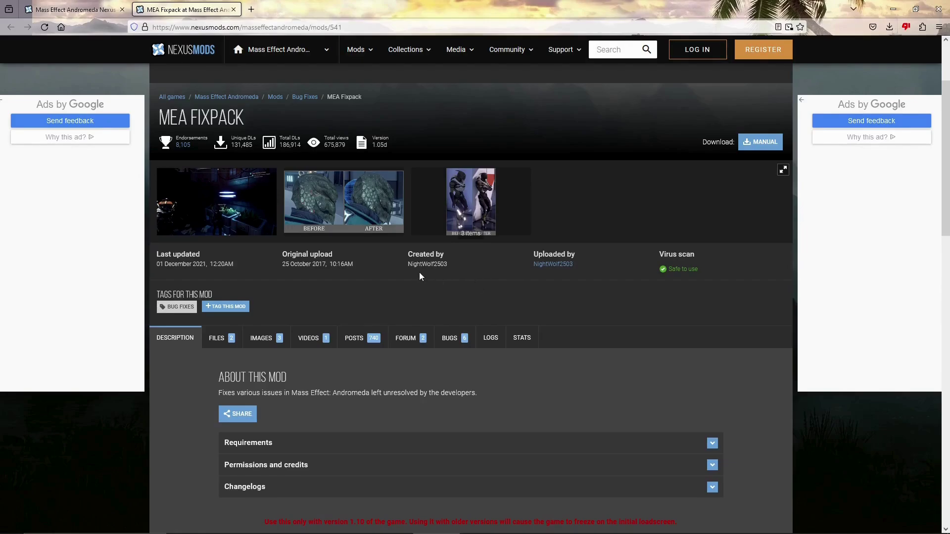
# - Examine the MEA Fixpack description, highlighting the required game version, the required Frosty version and the advice on load order conflicts
pyautogui.scroll(-3, 445, 276)
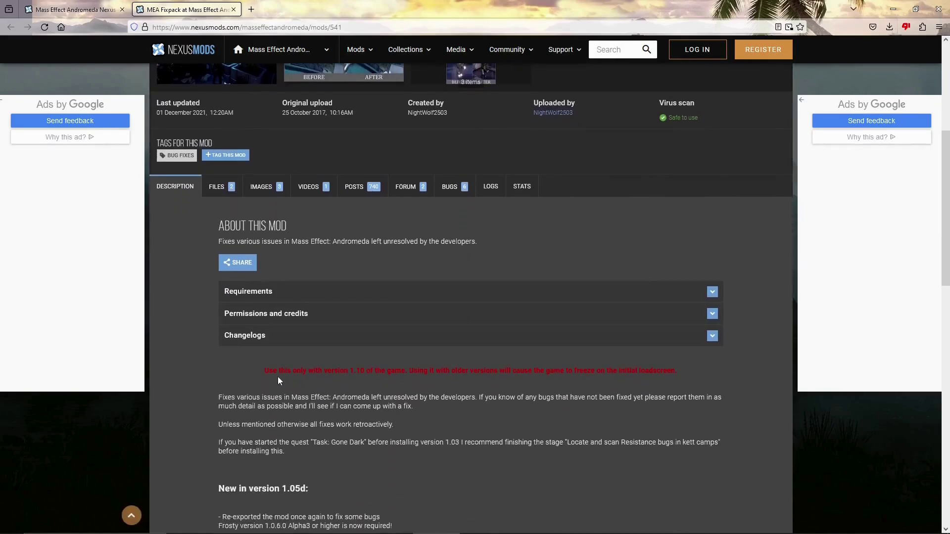
pyautogui.moveTo(264, 370); pyautogui.dragTo(687, 374)
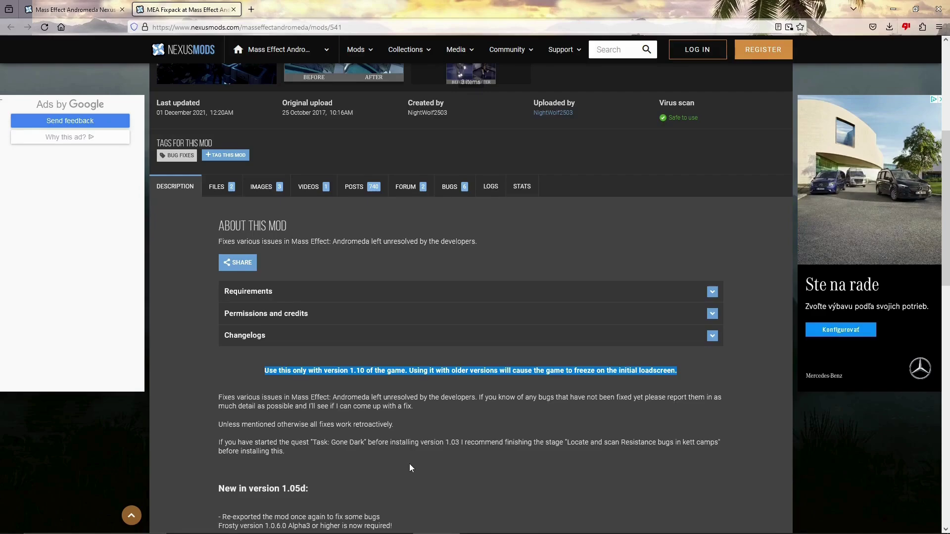
pyautogui.scroll(-2, 410, 468)
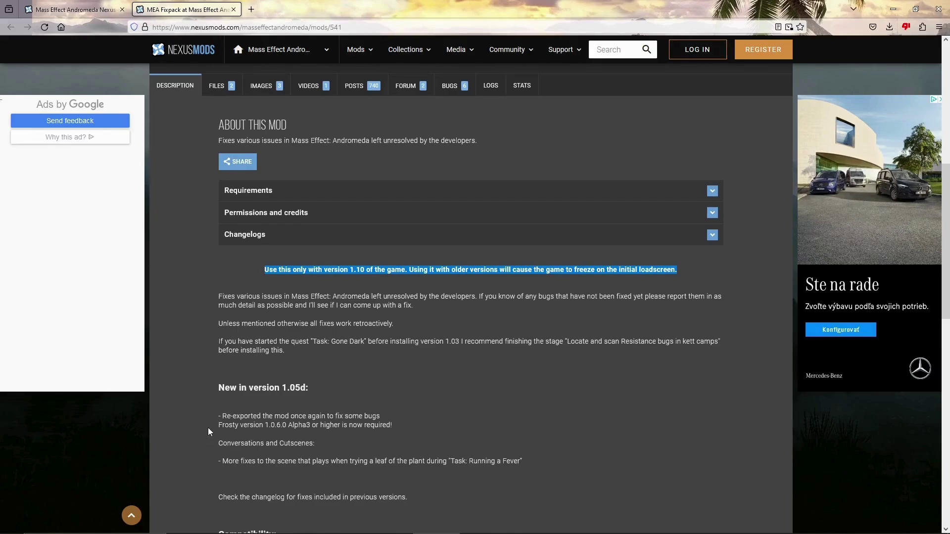
pyautogui.moveTo(208, 427); pyautogui.dragTo(393, 429)
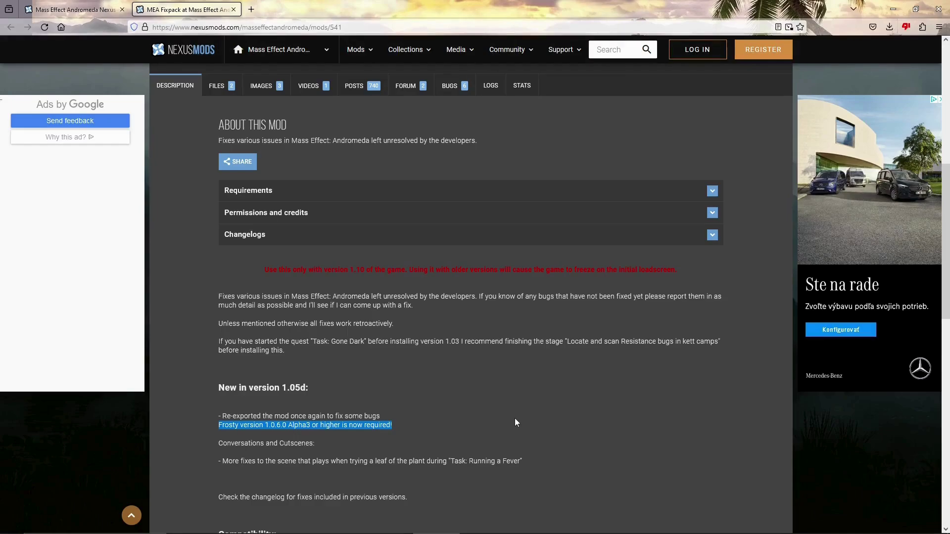
pyautogui.scroll(-3, 515, 419)
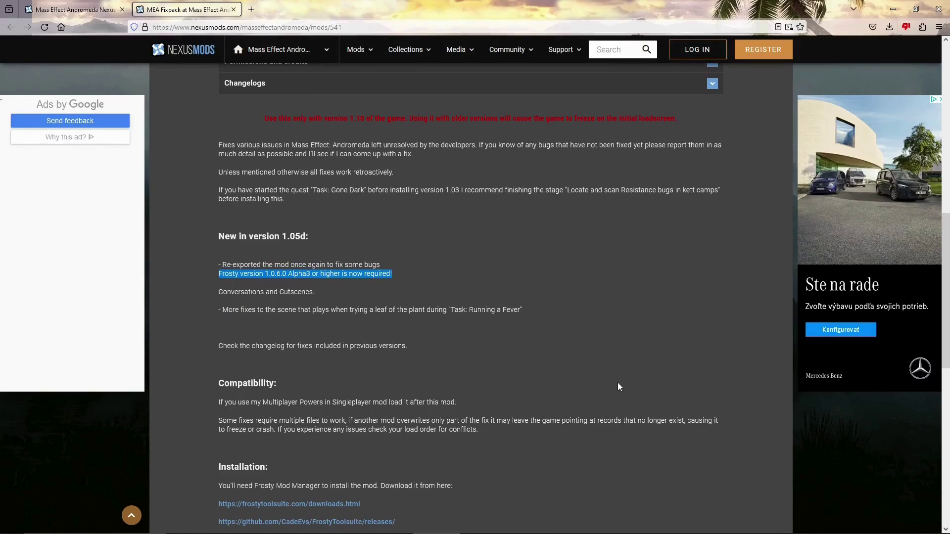
pyautogui.scroll(-2, 618, 383)
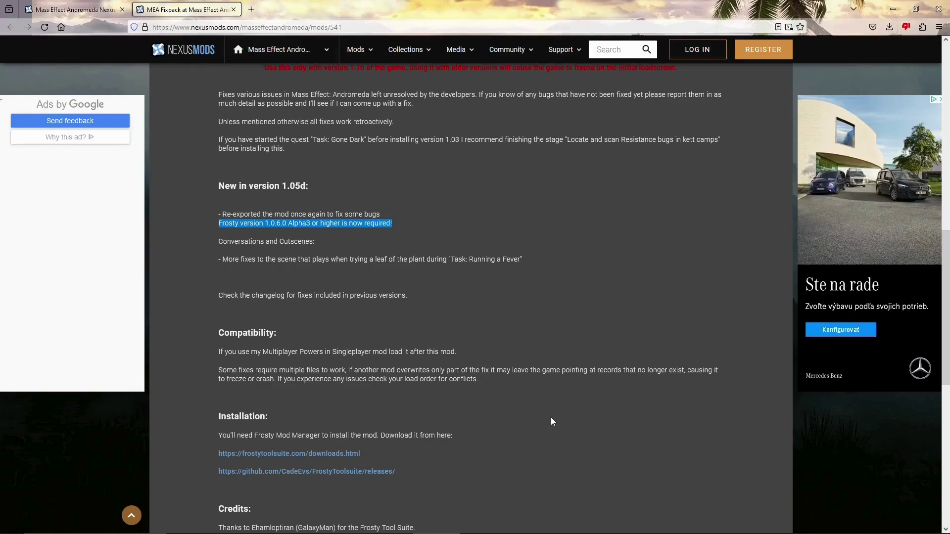
pyautogui.scroll(-1, 551, 418)
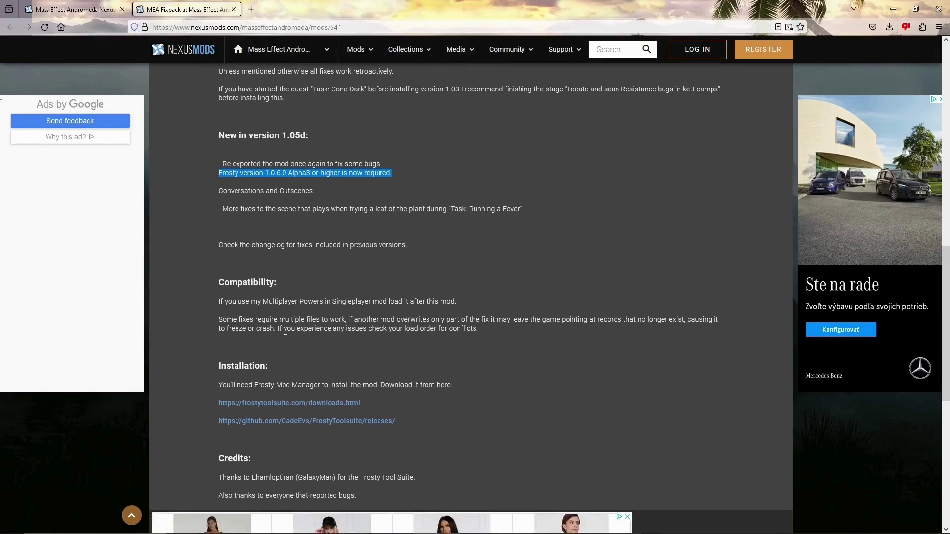
pyautogui.moveTo(278, 328); pyautogui.dragTo(480, 330)
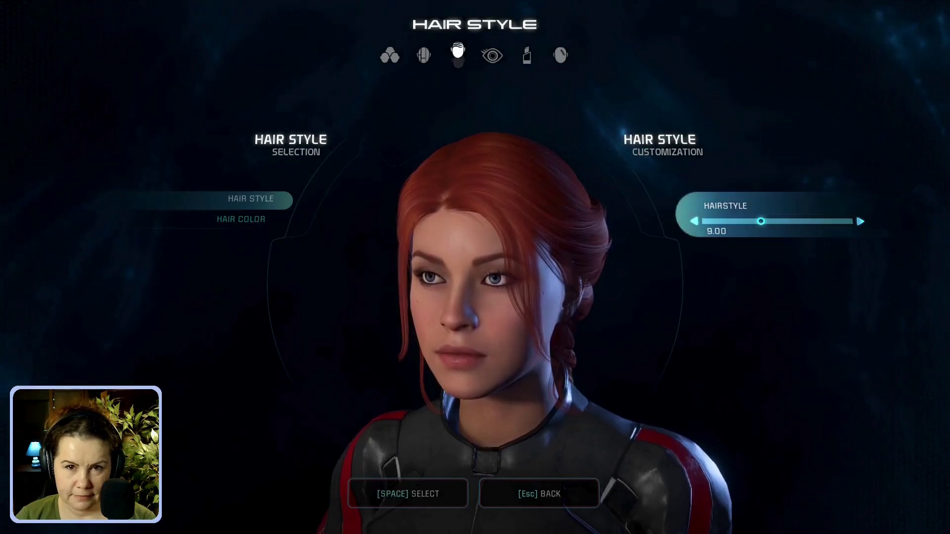
pyautogui.press('q')
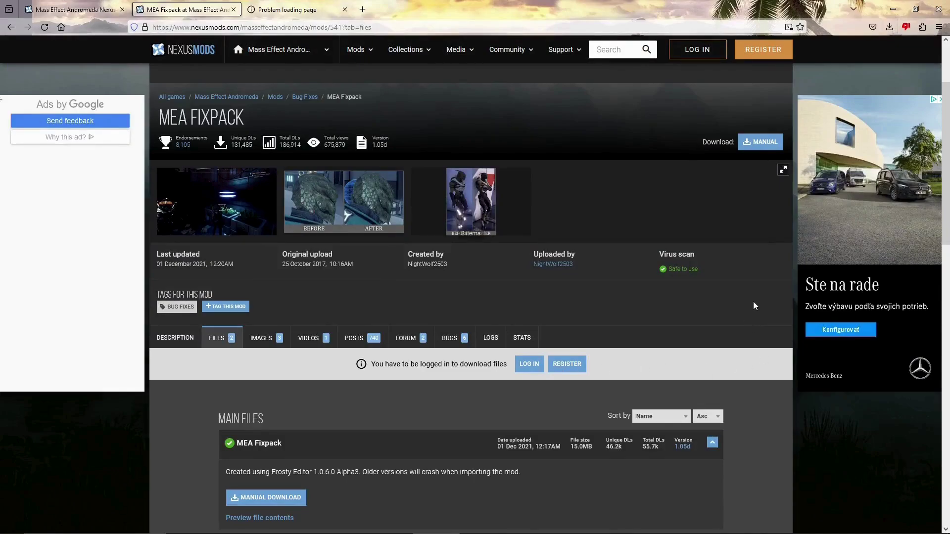
# - Review MEA Fixpack's downloadable files and highlight the main file's note about older Frosty versions
pyautogui.scroll(-2, 752, 302)
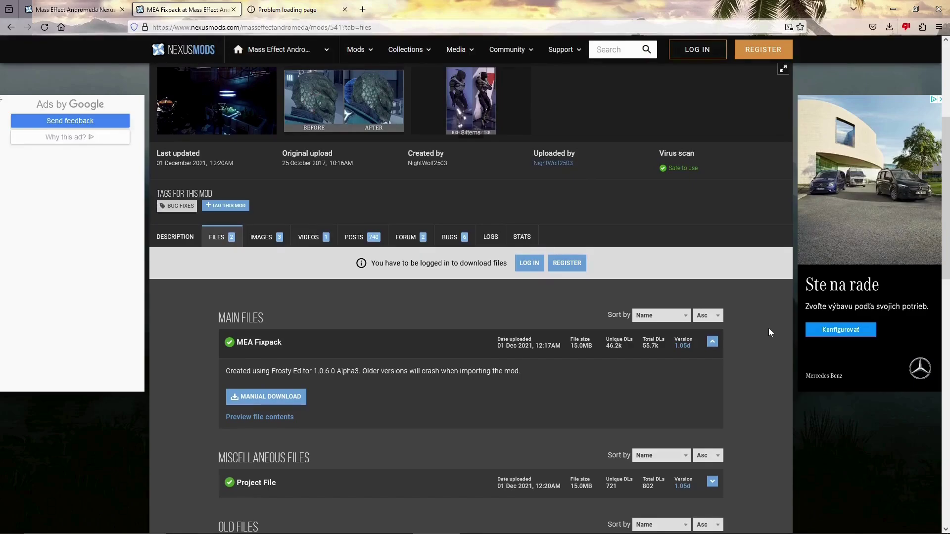
pyautogui.scroll(-3, 769, 328)
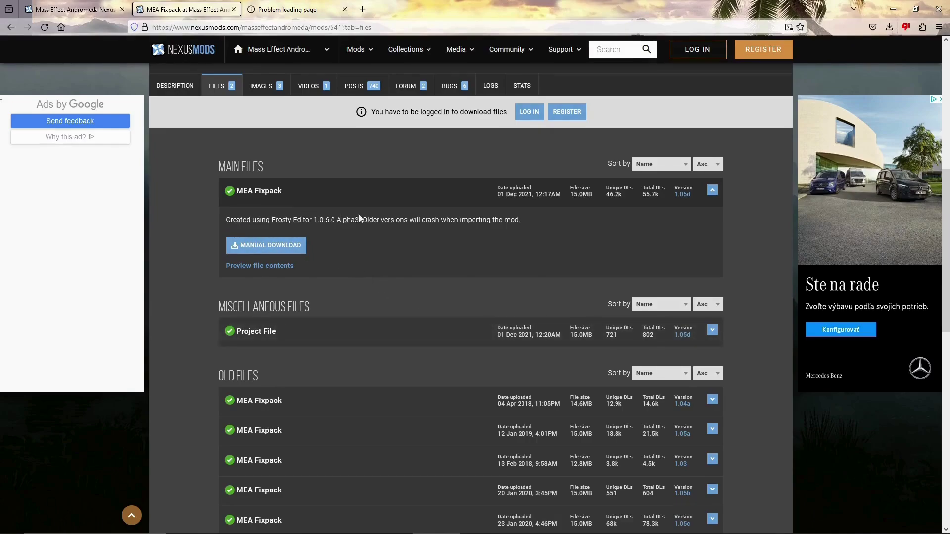
pyautogui.moveTo(523, 222); pyautogui.dragTo(324, 228)
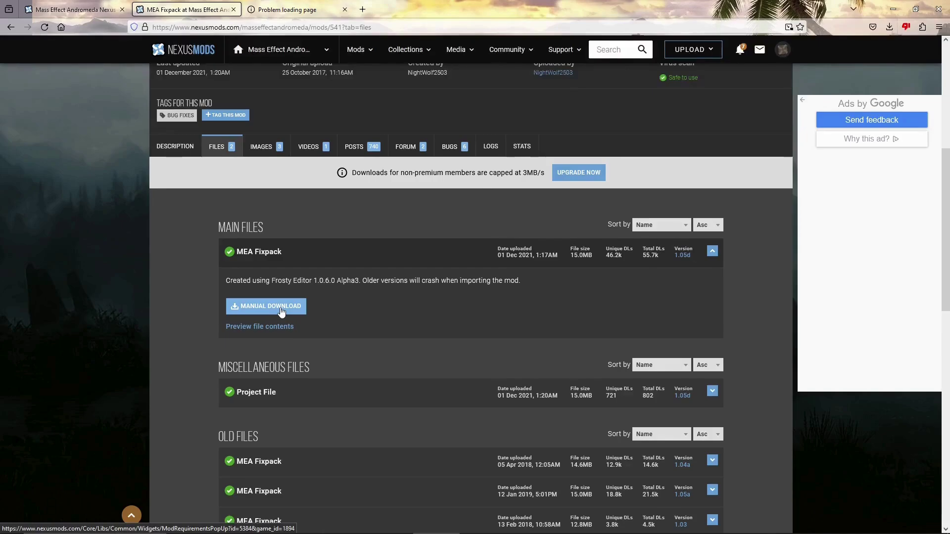
# - Download the MEA Fixpack main file manually with the free slow download, dismissing the promotional video
pyautogui.click(280, 310)
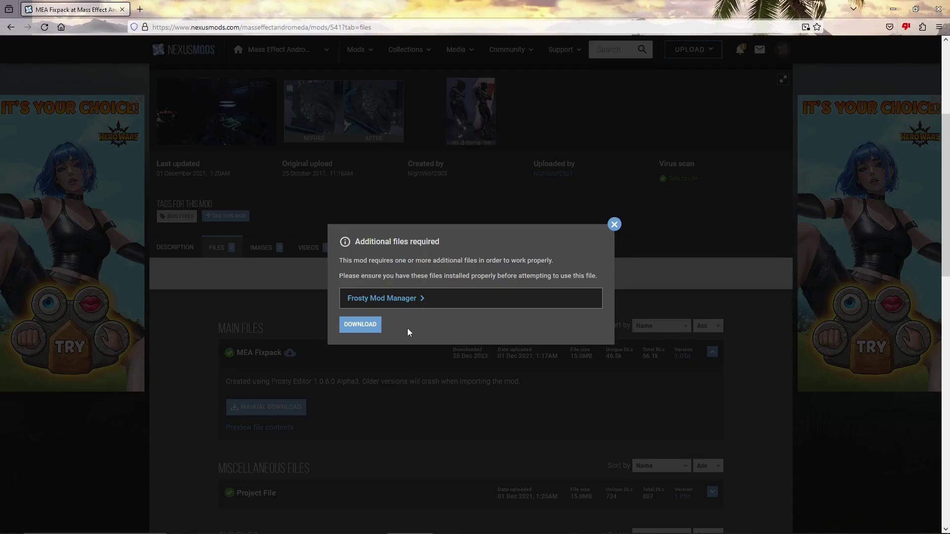
pyautogui.click(356, 331)
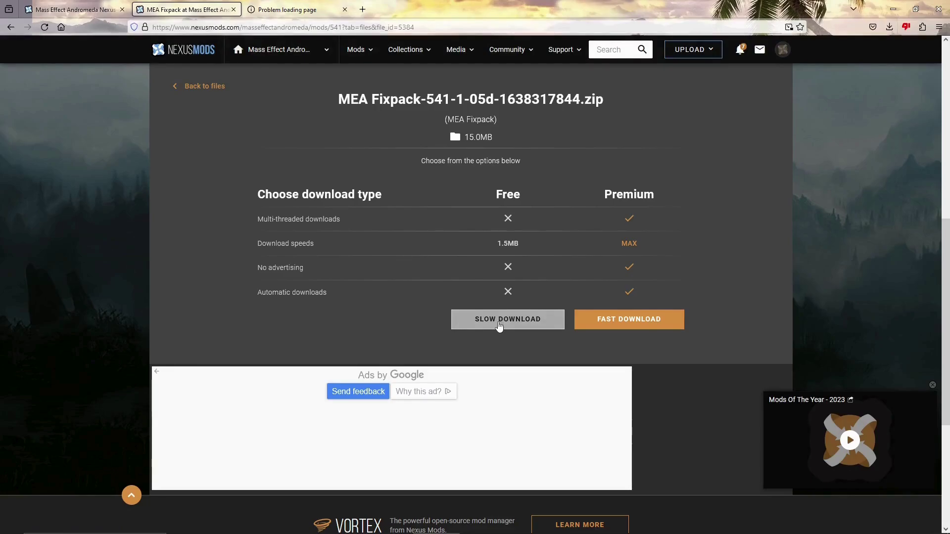
pyautogui.click(499, 324)
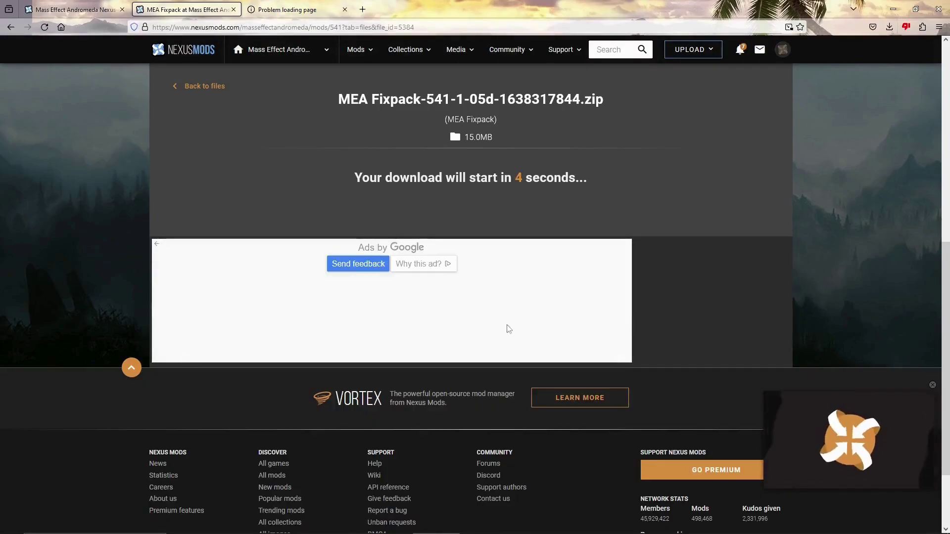
pyautogui.click(933, 384)
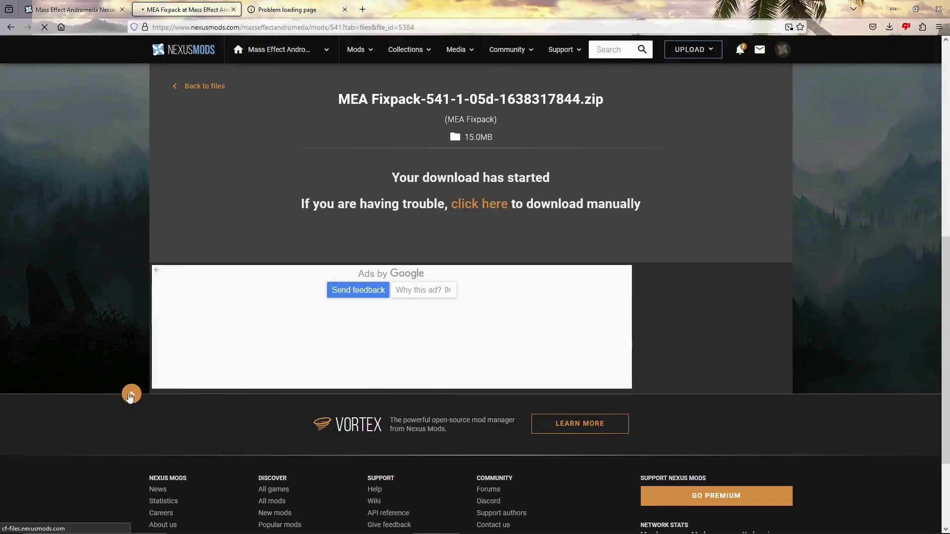
pyautogui.click(131, 335)
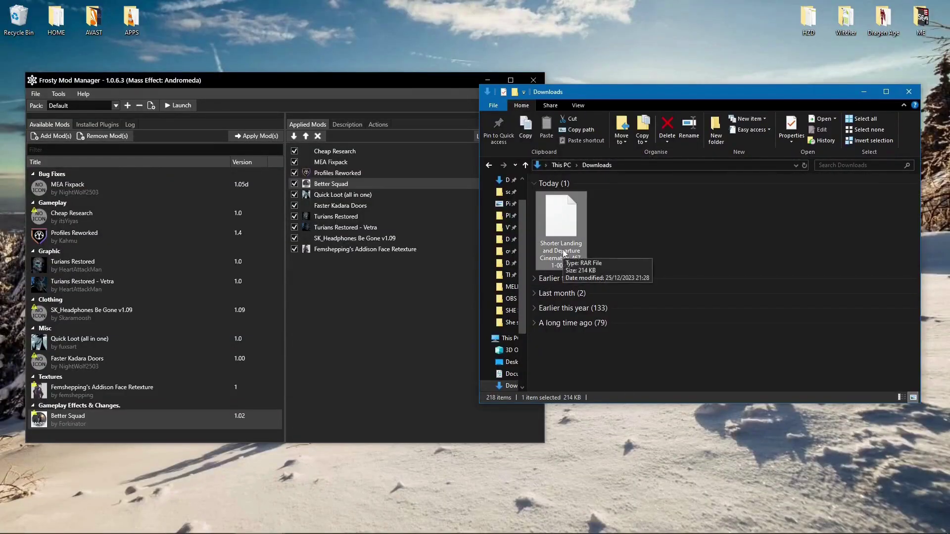
# - Extract the Shorter Landing and Departure Cinematics-467-1-00.rar archive into its own folder with 7-Zip and open that folder
pyautogui.rightClick(563, 253)
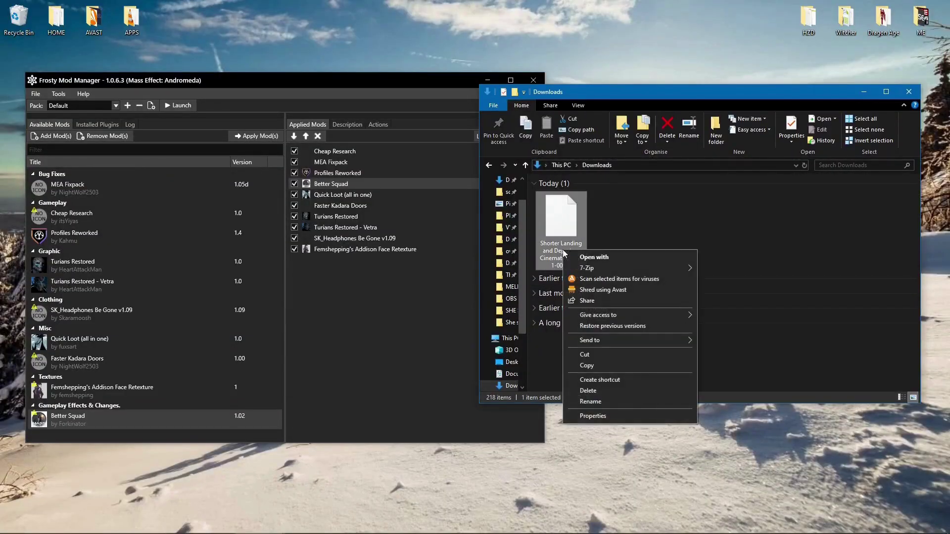
pyautogui.moveTo(617, 273)
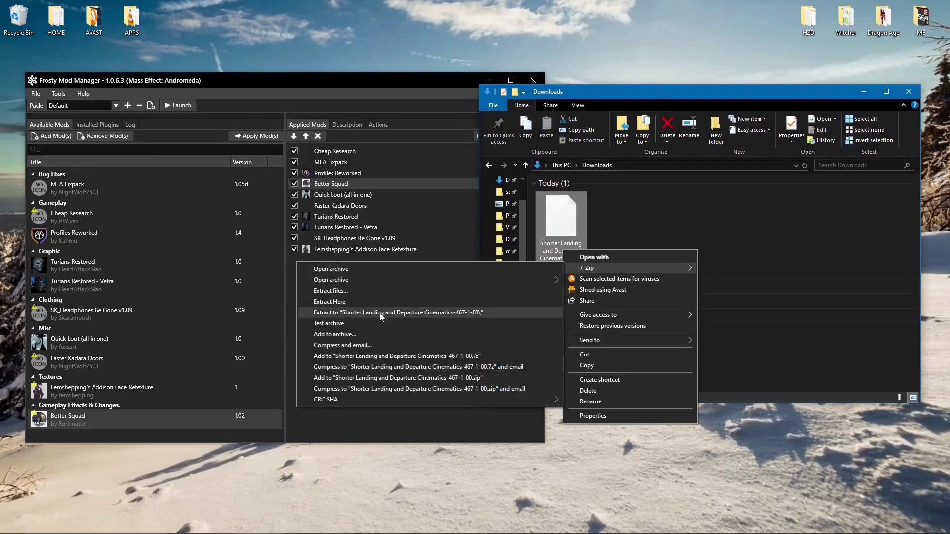
pyautogui.click(397, 313)
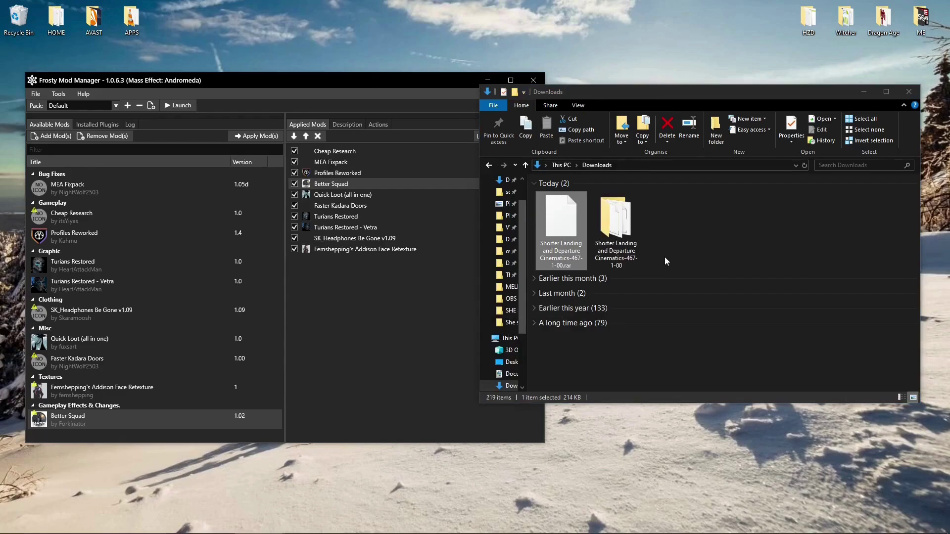
pyautogui.doubleClick(610, 251)
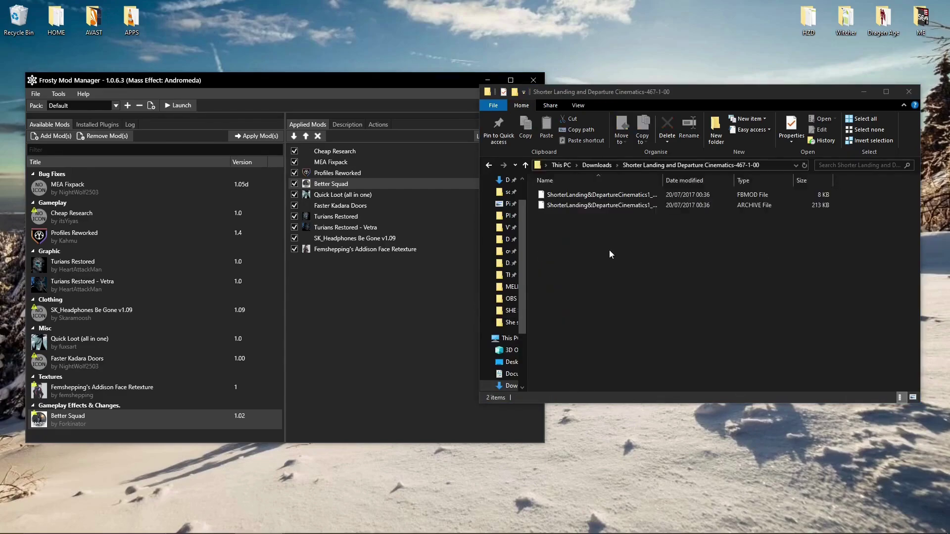
# - Import ShorterLanding&DepartureCinematics1_00.fbmod and its .archive file into Frosty's available mods, reviewing and acknowledging the installation report
pyautogui.moveTo(662, 180); pyautogui.dragTo(716, 179)
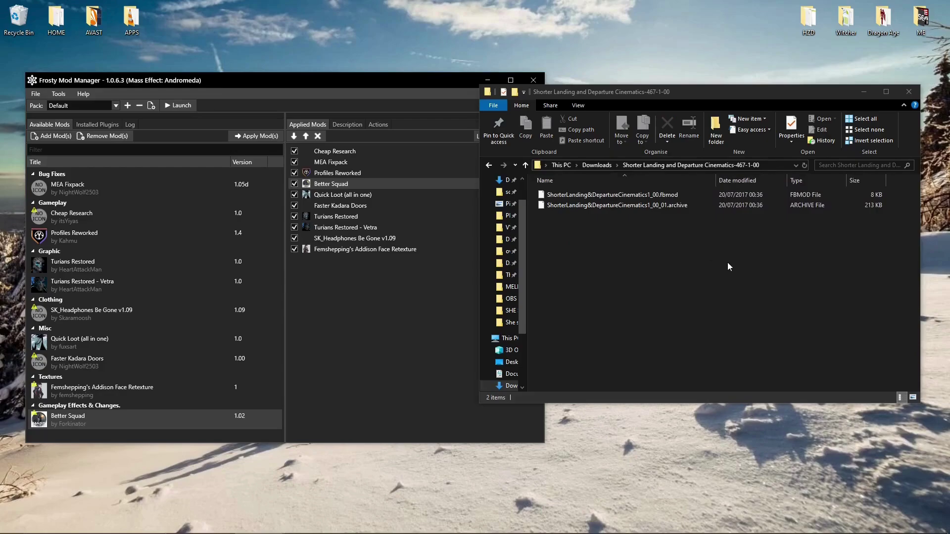
pyautogui.moveTo(703, 256); pyautogui.dragTo(534, 190)
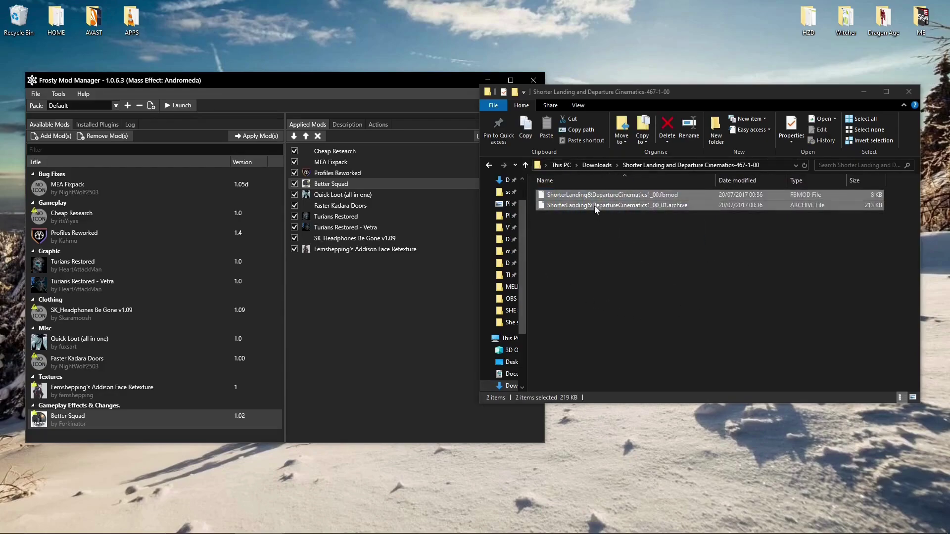
pyautogui.moveTo(461, 283); pyautogui.dragTo(138, 430)
pyautogui.moveTo(314, 307); pyautogui.dragTo(372, 308)
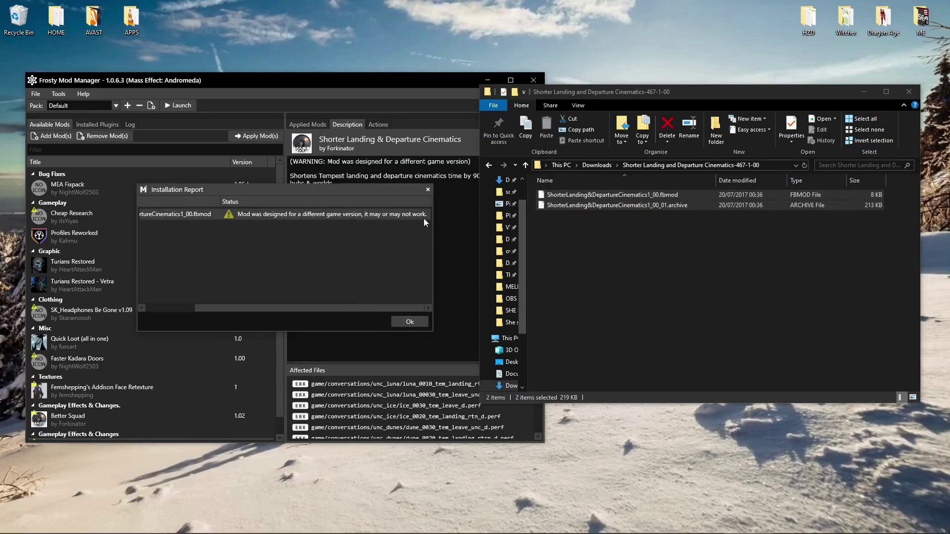
pyautogui.click(406, 325)
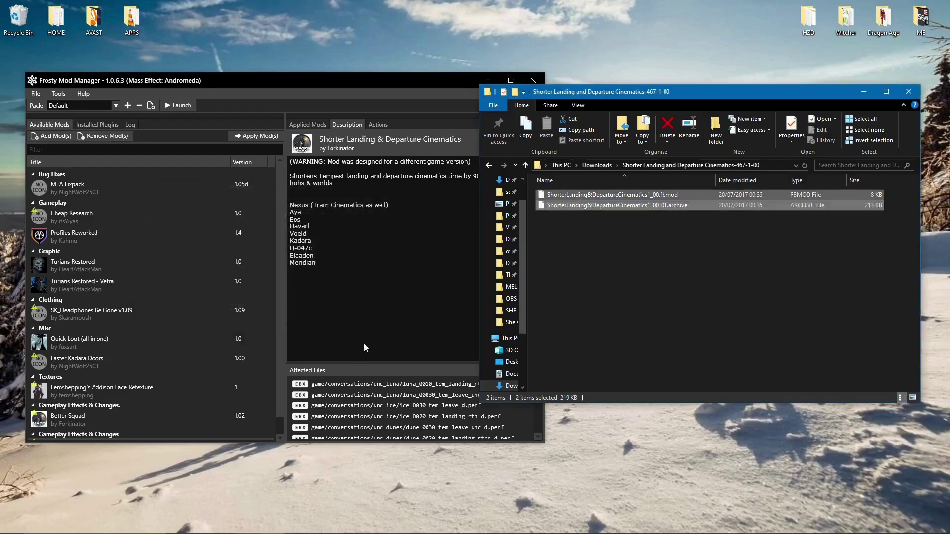
pyautogui.click(277, 388)
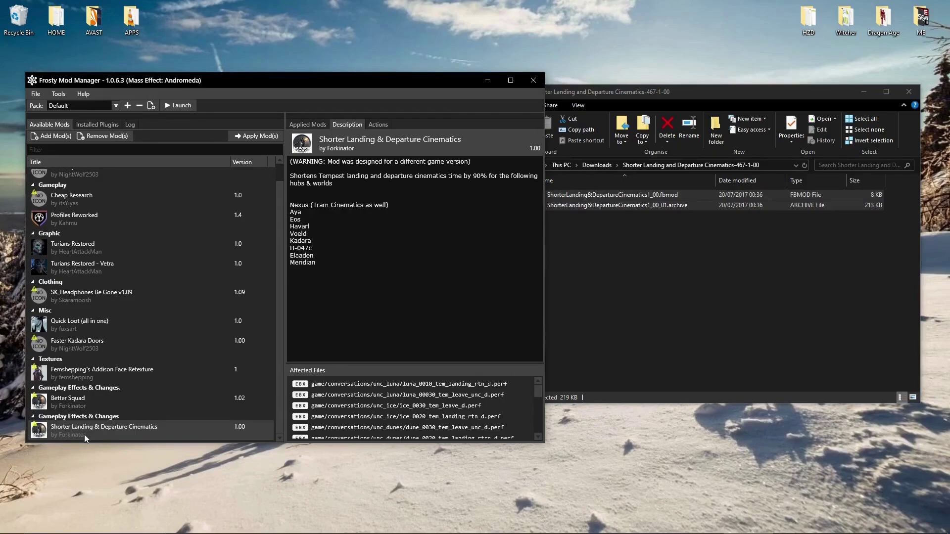
# - Apply the Shorter Landing & Departure Cinematics mod and move it up the load order, above the Turians Restored mods
pyautogui.click(307, 125)
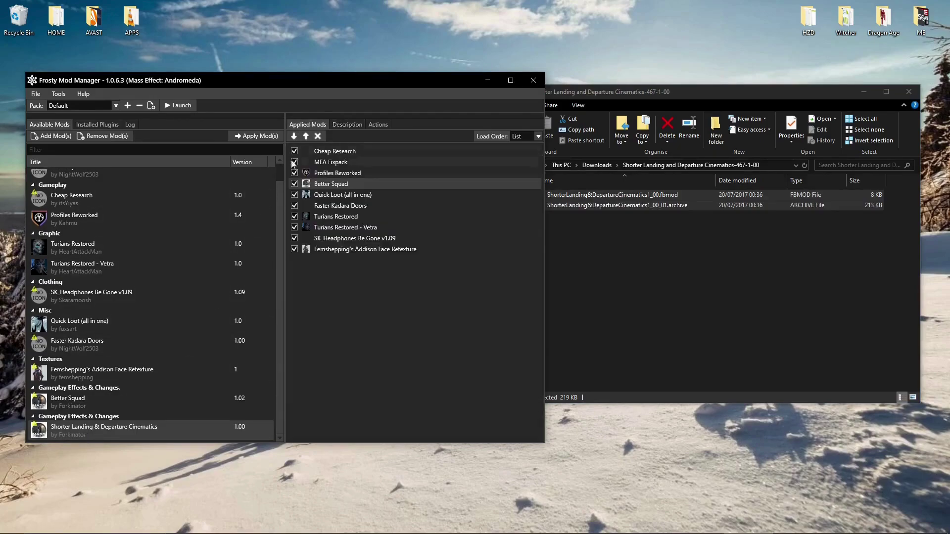
pyautogui.doubleClick(75, 432)
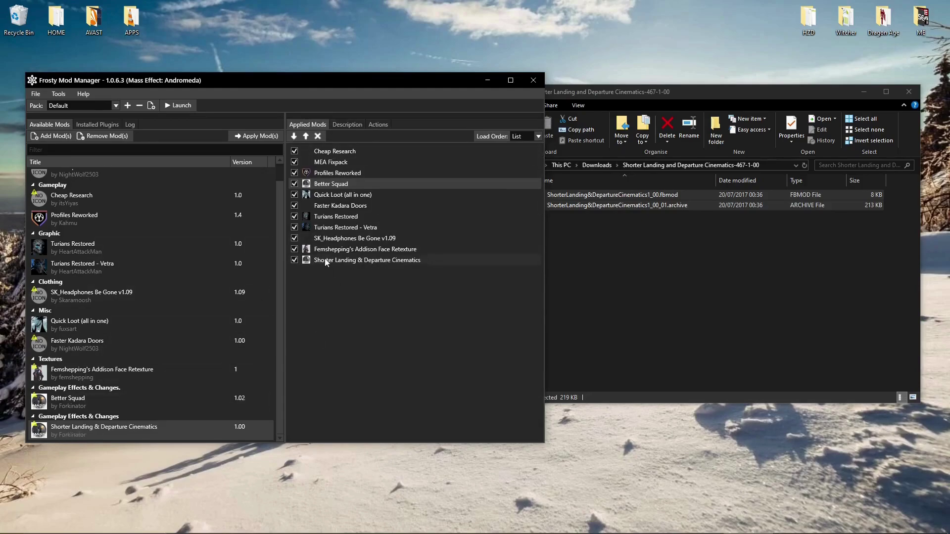
pyautogui.click(340, 263)
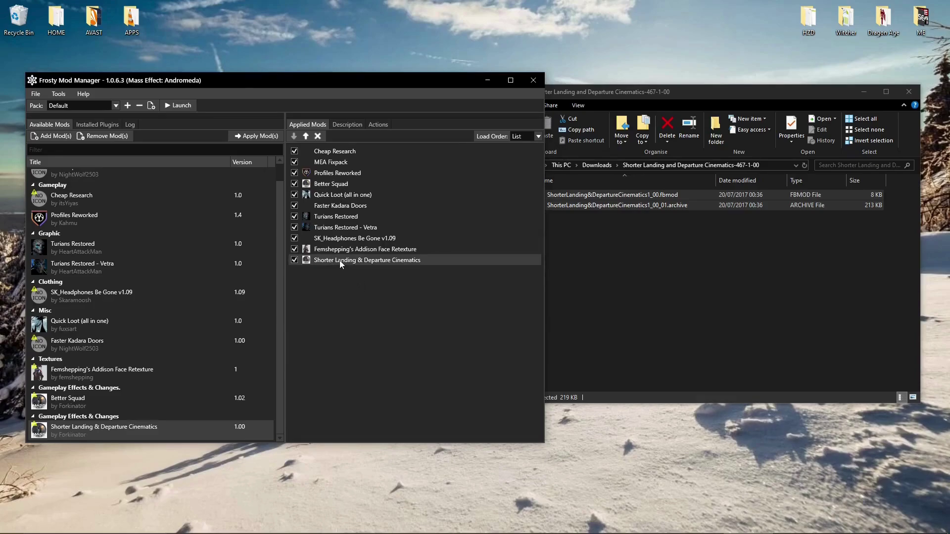
pyautogui.click(306, 136)
pyautogui.click(306, 137)
pyautogui.click(306, 137)
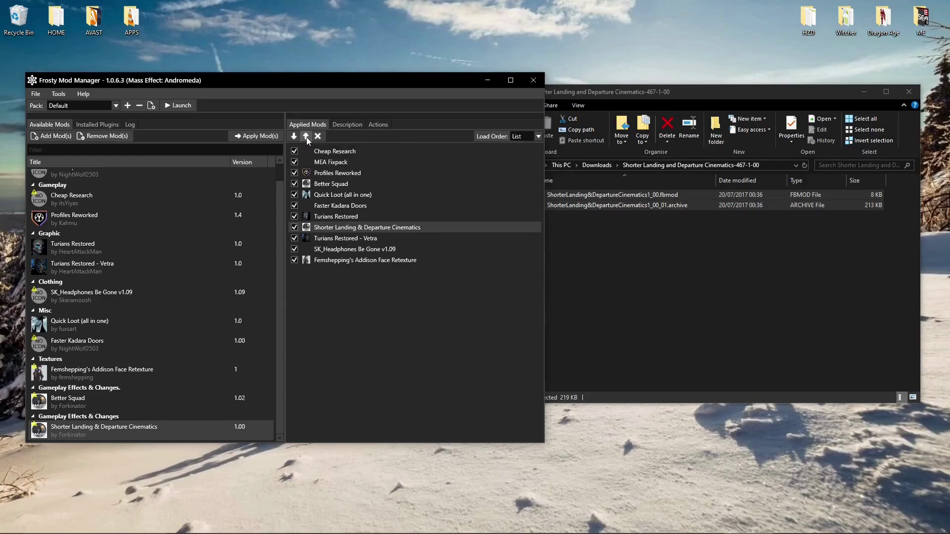
pyautogui.click(306, 138)
pyautogui.click(306, 137)
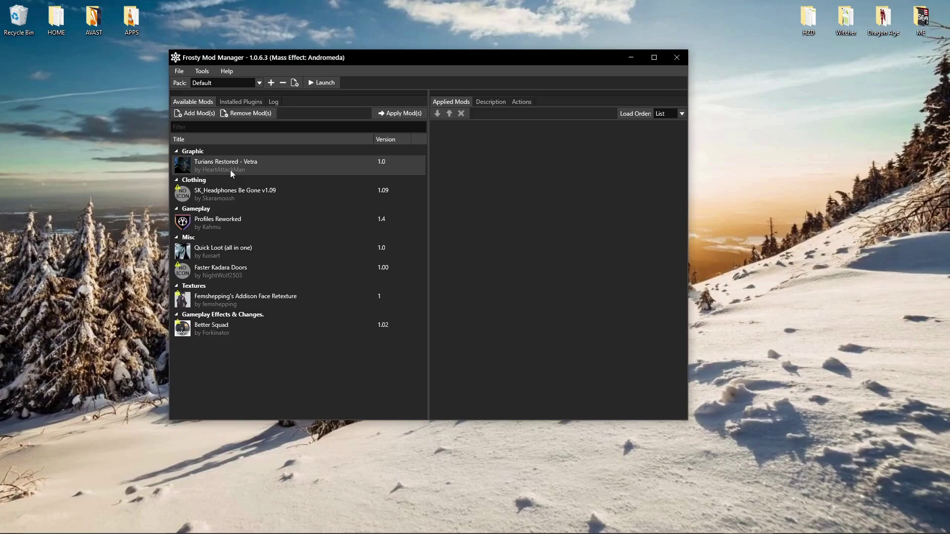
# - Uninstall the Turians Restored - Vetra mod from the available mods and apply Profiles Reworked
pyautogui.click(253, 115)
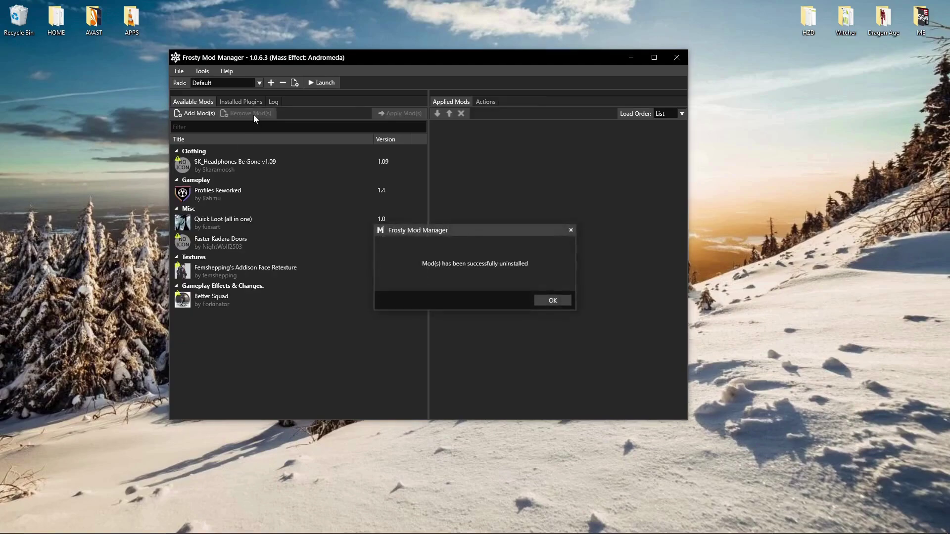
pyautogui.click(553, 301)
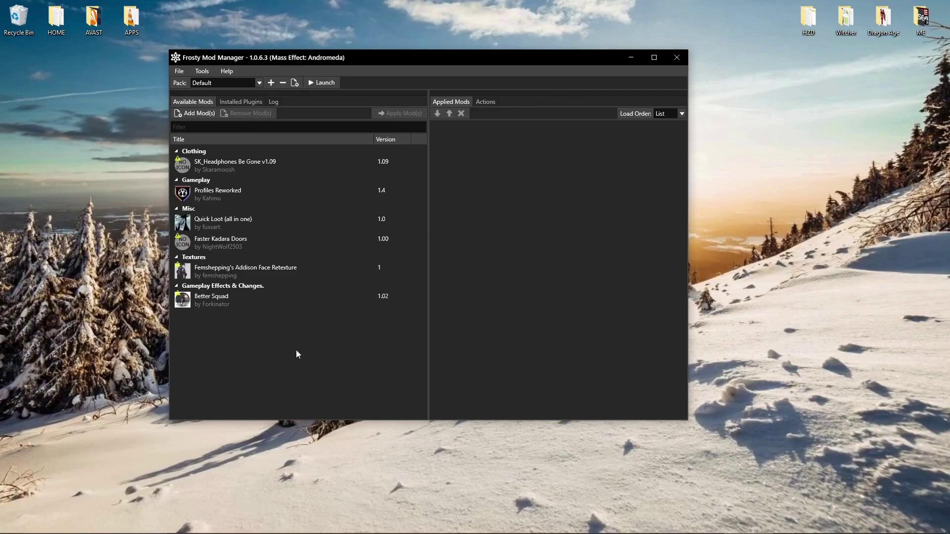
pyautogui.doubleClick(230, 192)
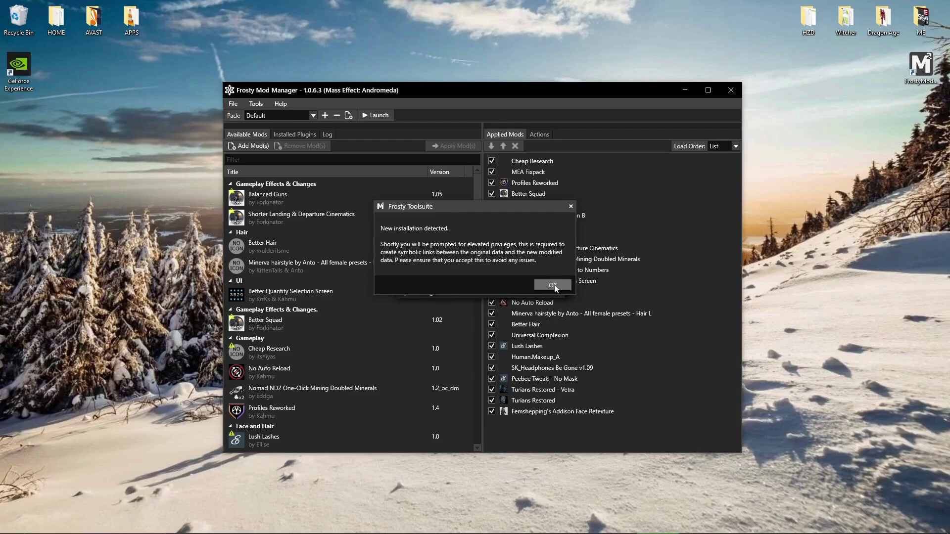
# - Acknowledge the new installation notice about elevated privileges
pyautogui.click(553, 286)
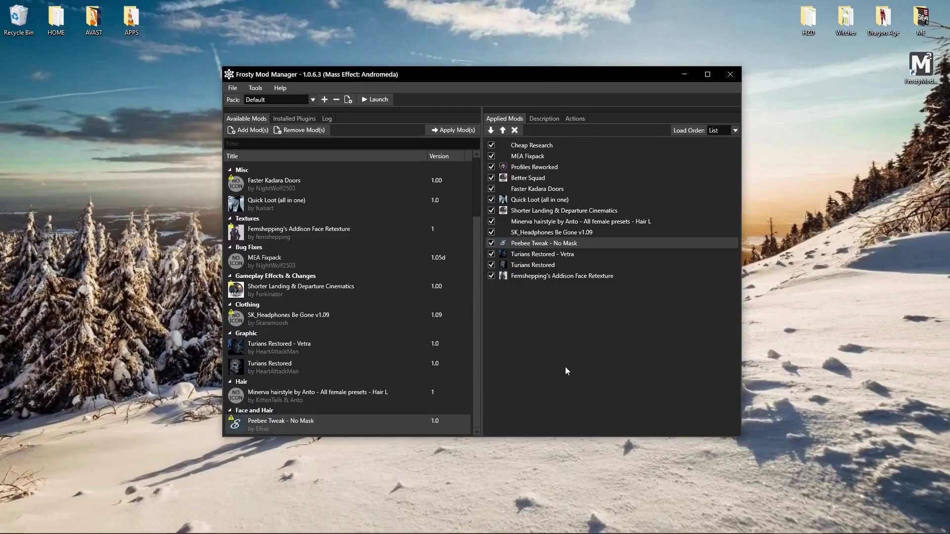
# - Review Frosty's general mod manager options and its Bioware Localization options
pyautogui.click(250, 89)
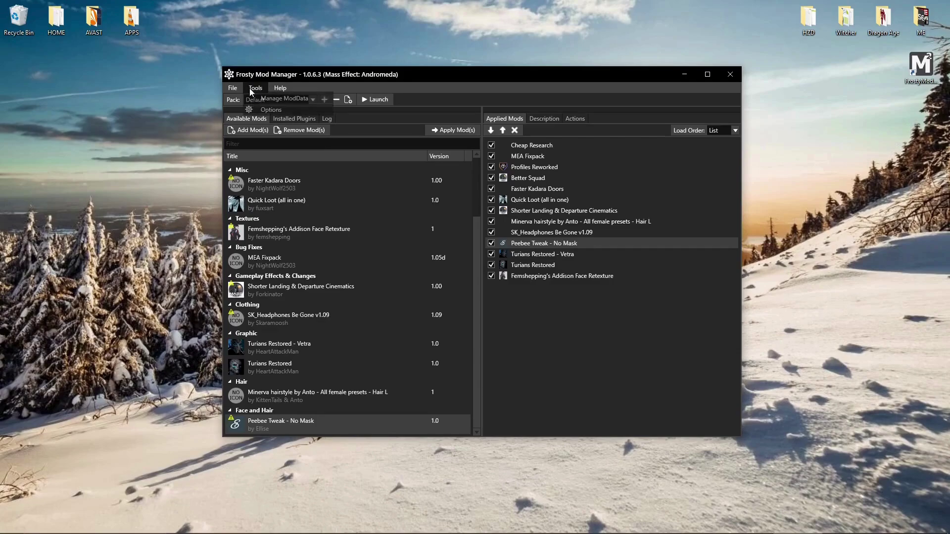
pyautogui.click(264, 111)
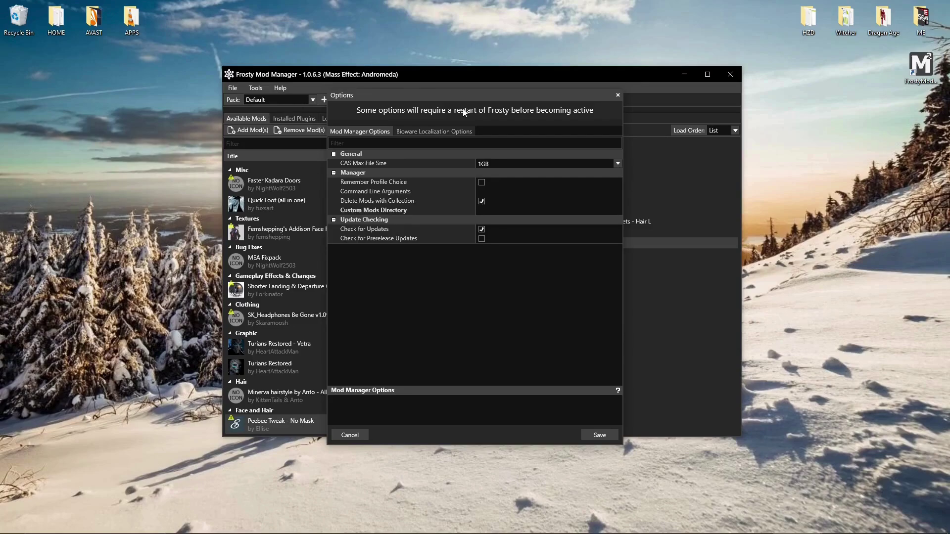
pyautogui.click(442, 131)
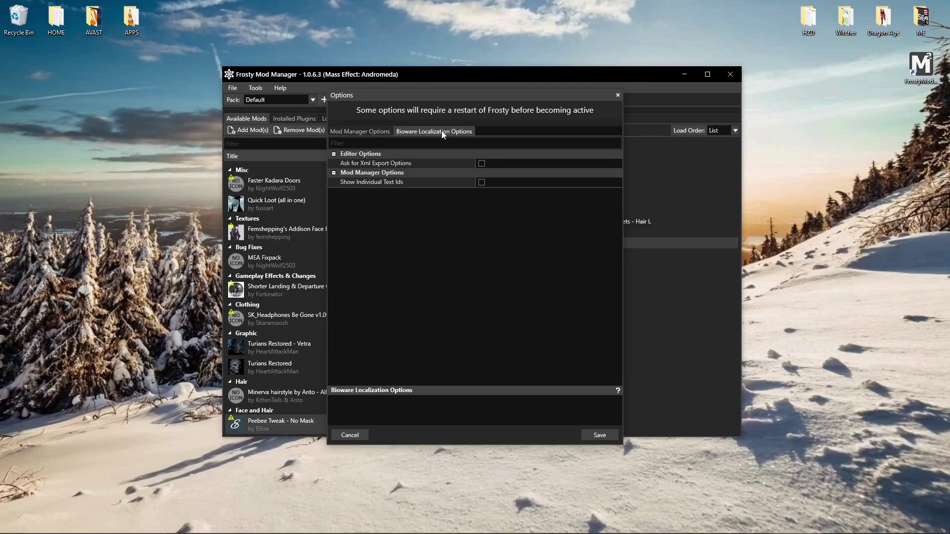
pyautogui.click(367, 130)
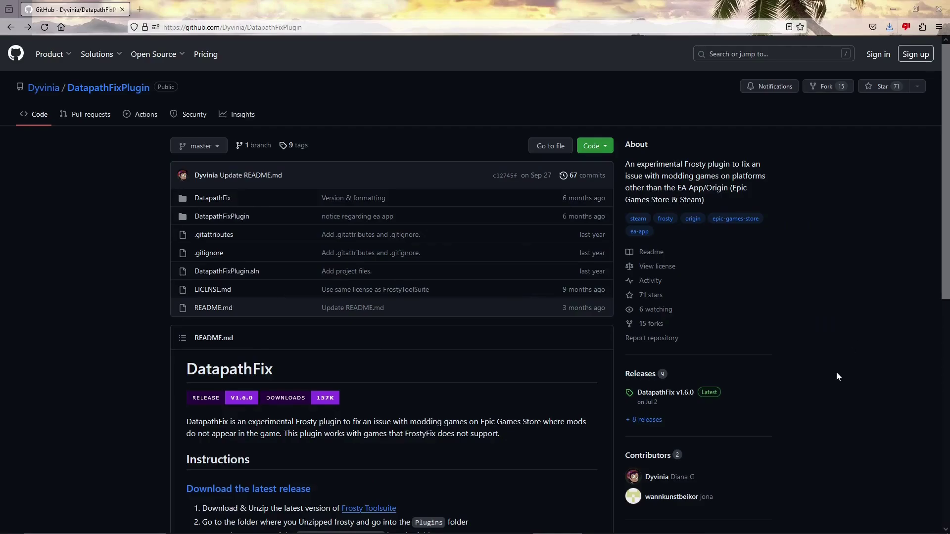
# - Download DatapathFix.zip from the DatapathFix v1.6.0 release into Downloads, highlighting the changelog line about supported Frosty versions
pyautogui.click(675, 405)
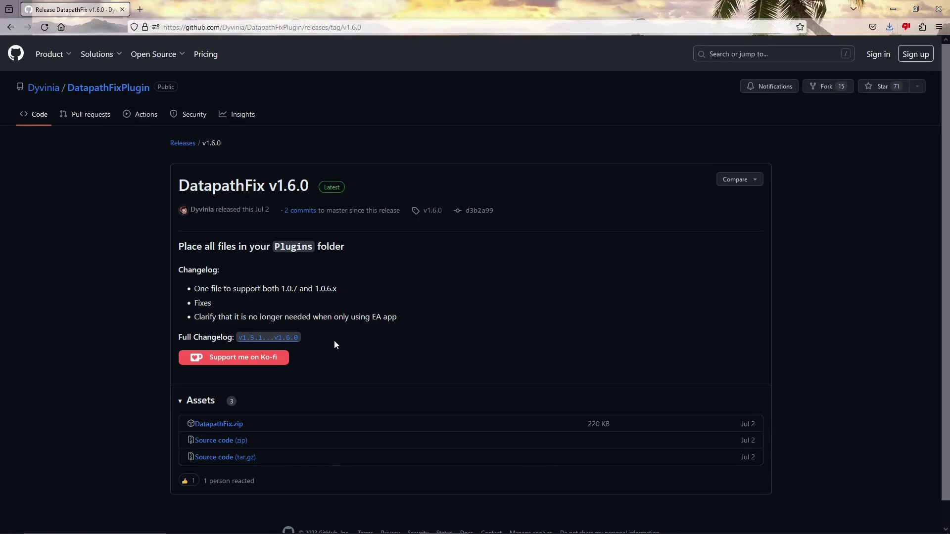
pyautogui.moveTo(339, 292); pyautogui.dragTo(194, 292)
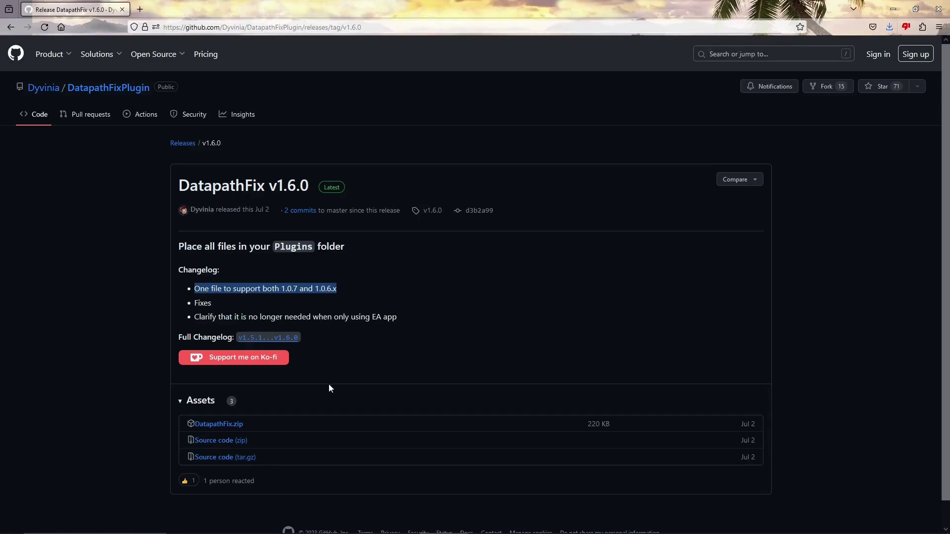
pyautogui.click(212, 427)
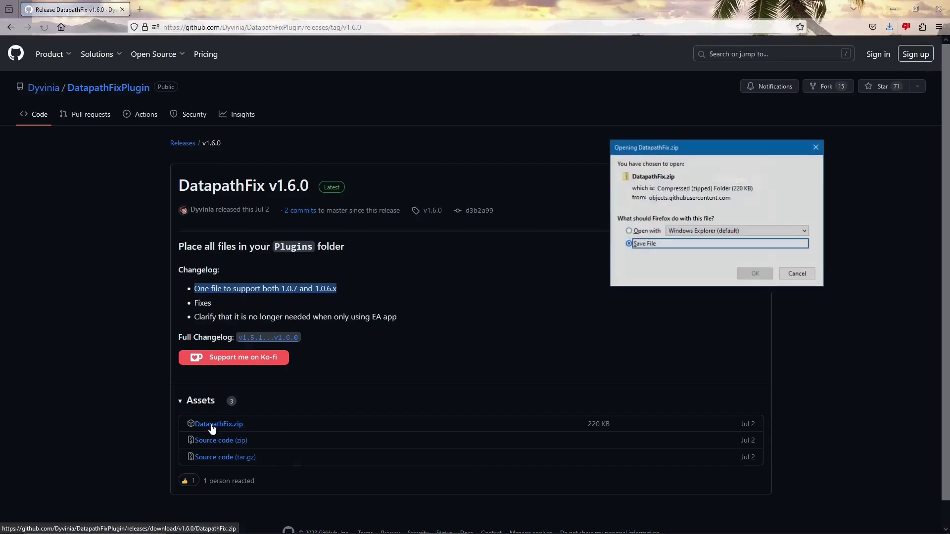
pyautogui.click(751, 273)
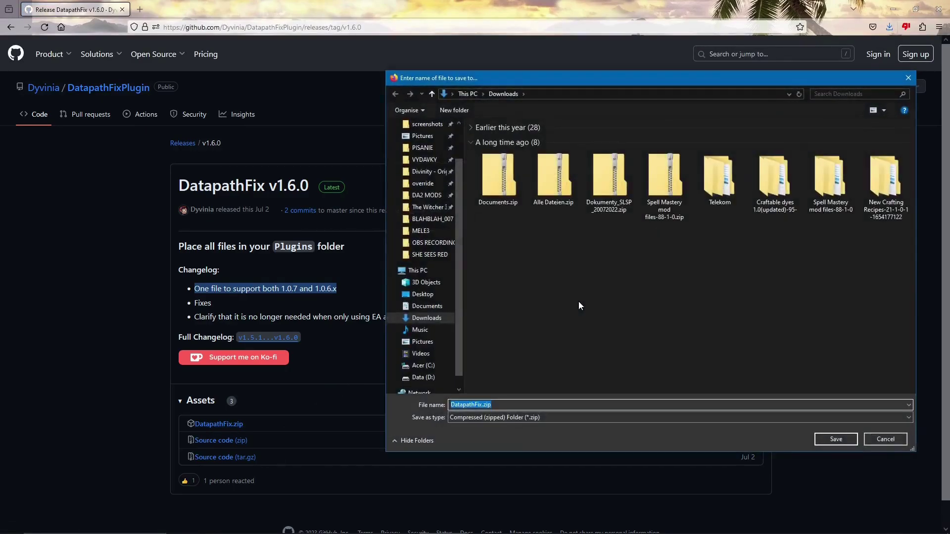
pyautogui.click(828, 438)
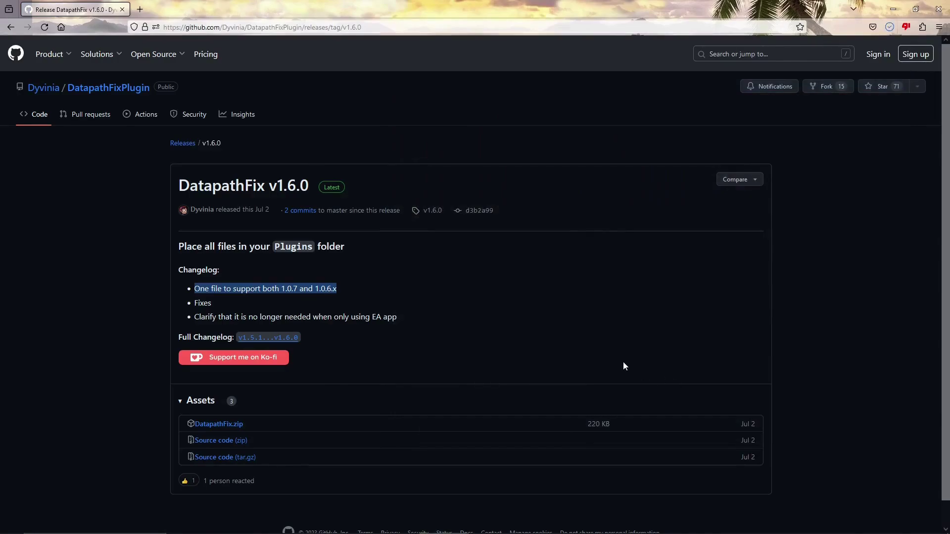
# - Extract DatapathFix.zip into its own folder with 7-Zip, inspect the extracted contents and return to Downloads
pyautogui.rightClick(272, 155)
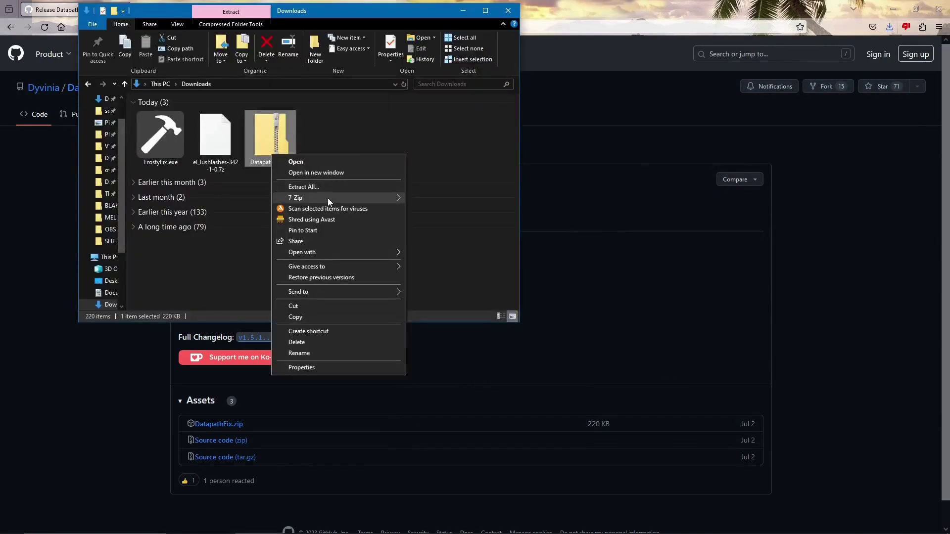
pyautogui.moveTo(327, 198)
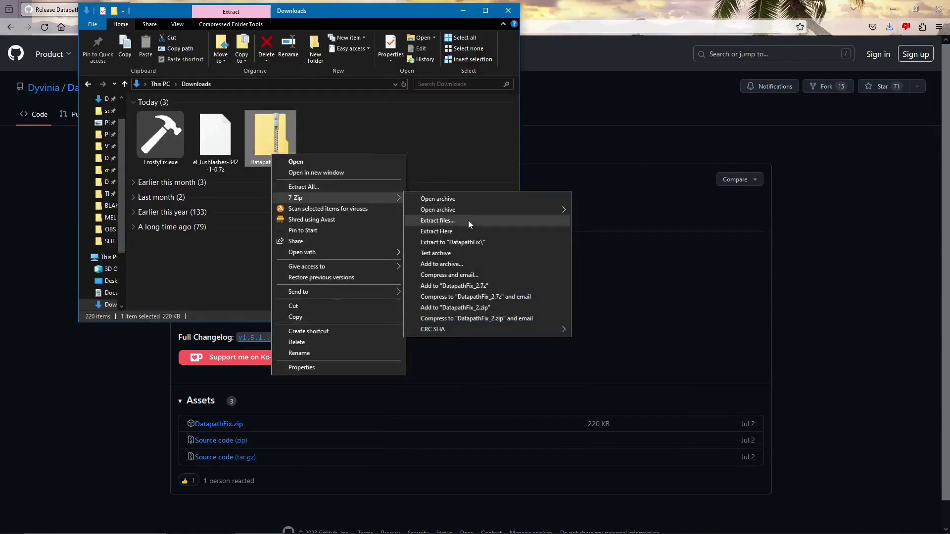
pyautogui.click(467, 244)
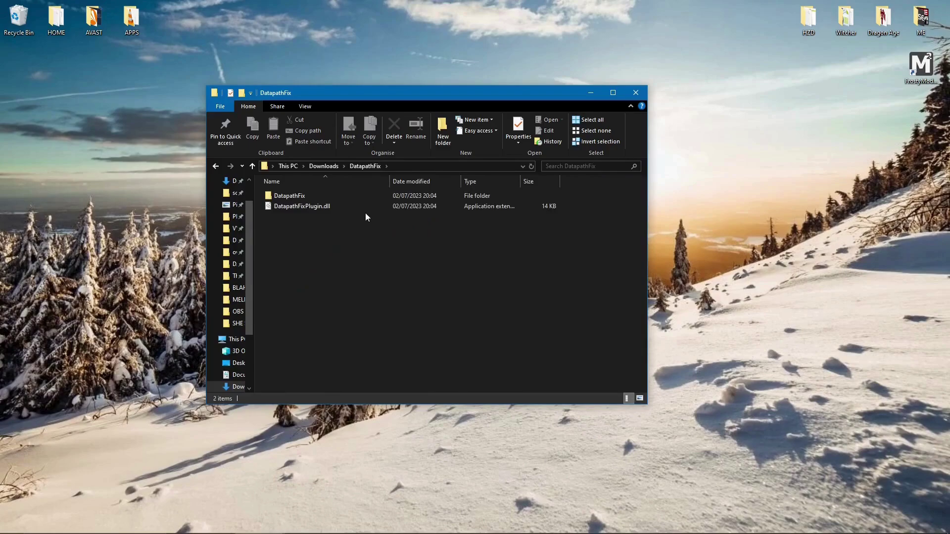
pyautogui.doubleClick(291, 197)
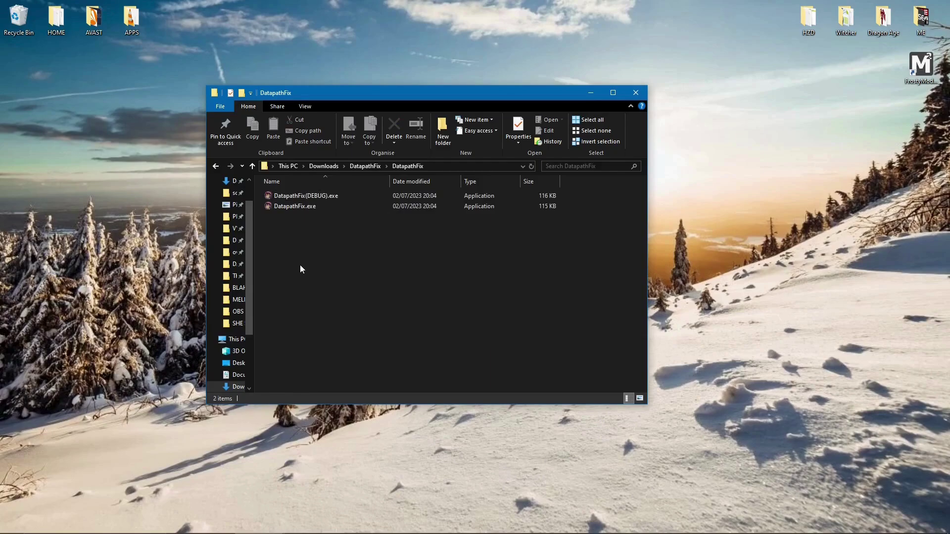
pyautogui.click(358, 165)
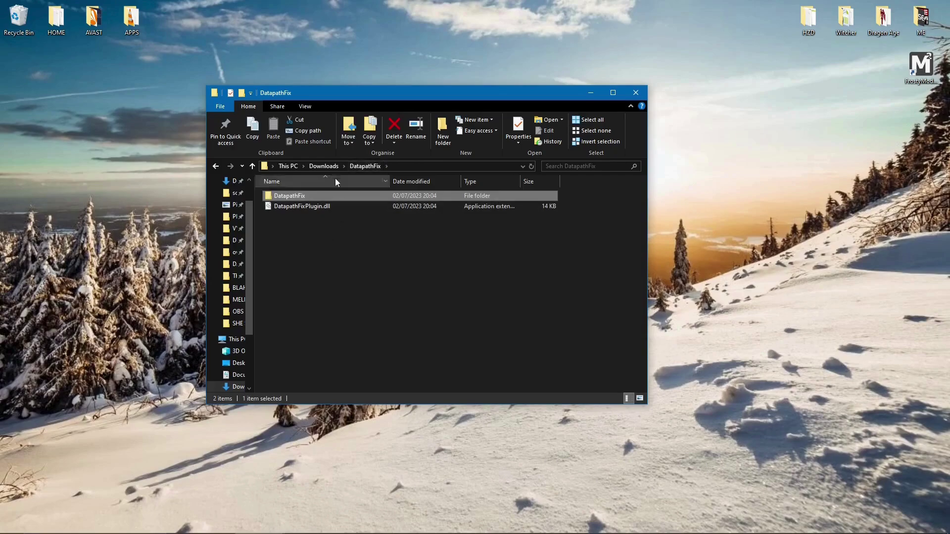
pyautogui.click(326, 167)
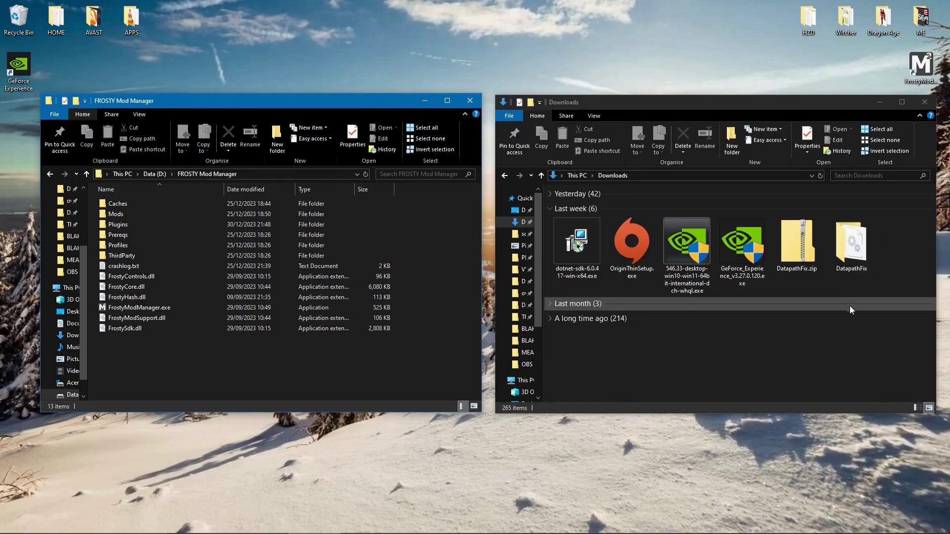
# - Copy the DatapathFix folder and DatapathFixPlugin.dll from the extracted download into the Plugins folder of FROSTY Mod Manager
pyautogui.doubleClick(860, 265)
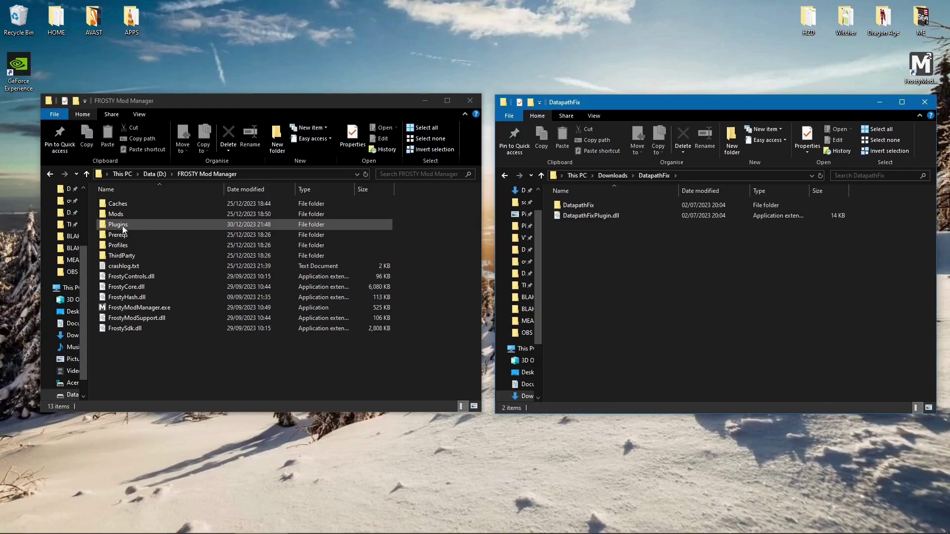
pyautogui.doubleClick(140, 226)
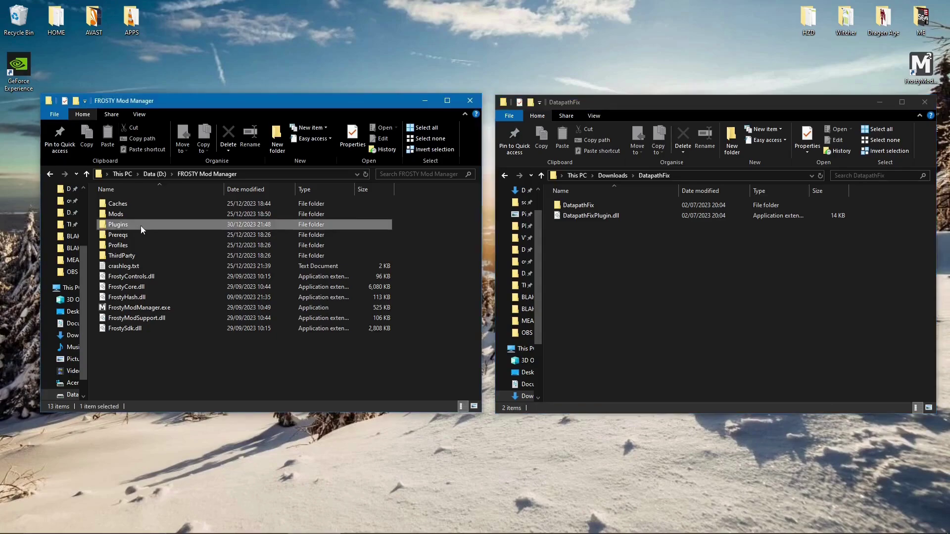
pyautogui.moveTo(643, 251); pyautogui.dragTo(546, 196)
pyautogui.moveTo(602, 217); pyautogui.dragTo(133, 312)
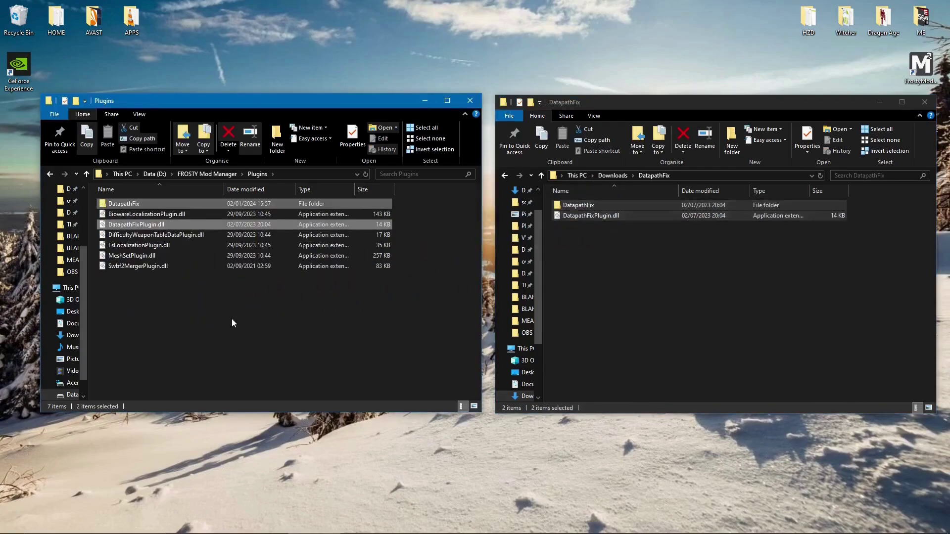
# - Run Frosty Mod Manager as administrator from the desktop and load the DatapathFix profile for Mass Effect Andromeda
pyautogui.press('super+d')
pyautogui.rightClick(927, 84)
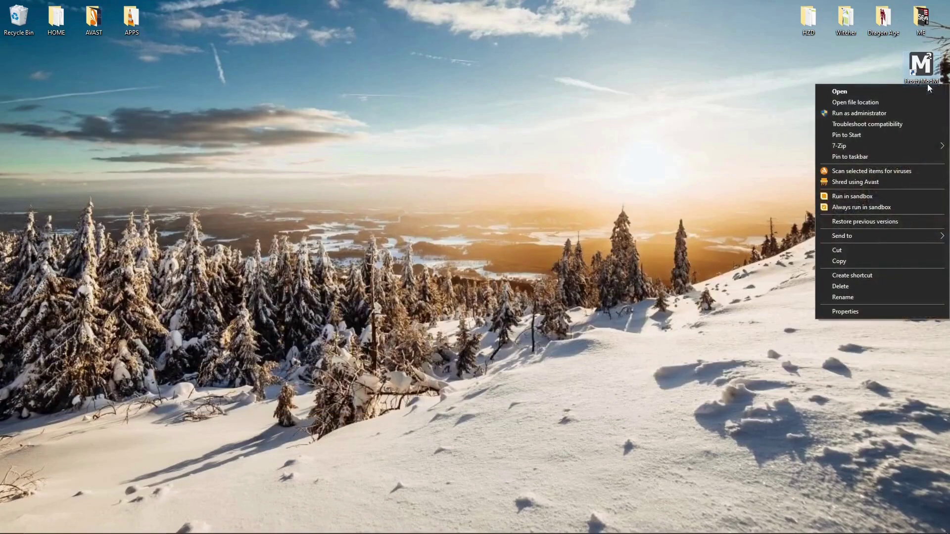
pyautogui.click(849, 113)
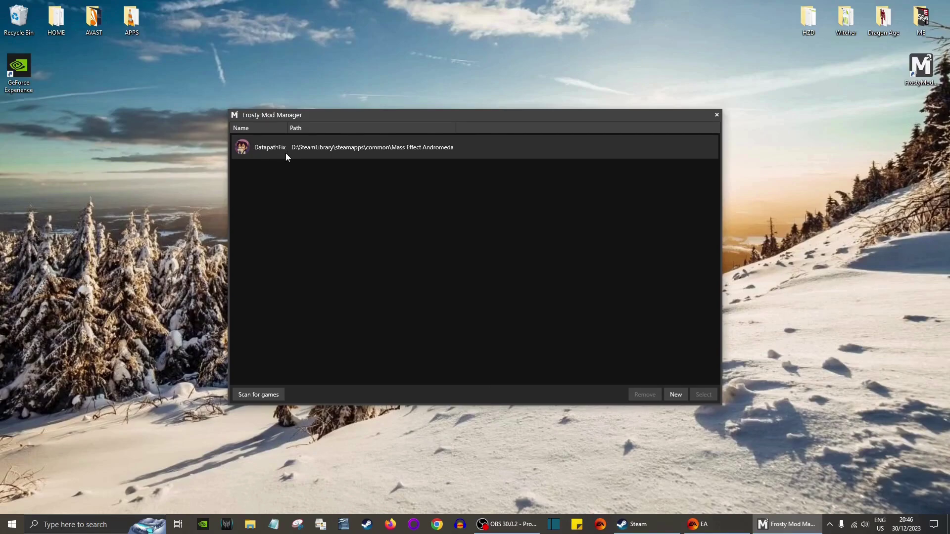
pyautogui.click(452, 157)
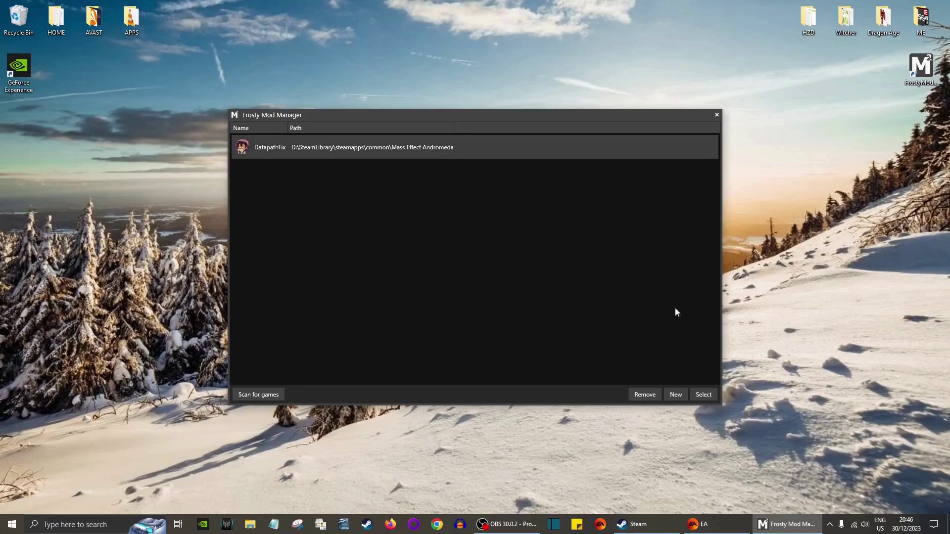
pyautogui.click(705, 397)
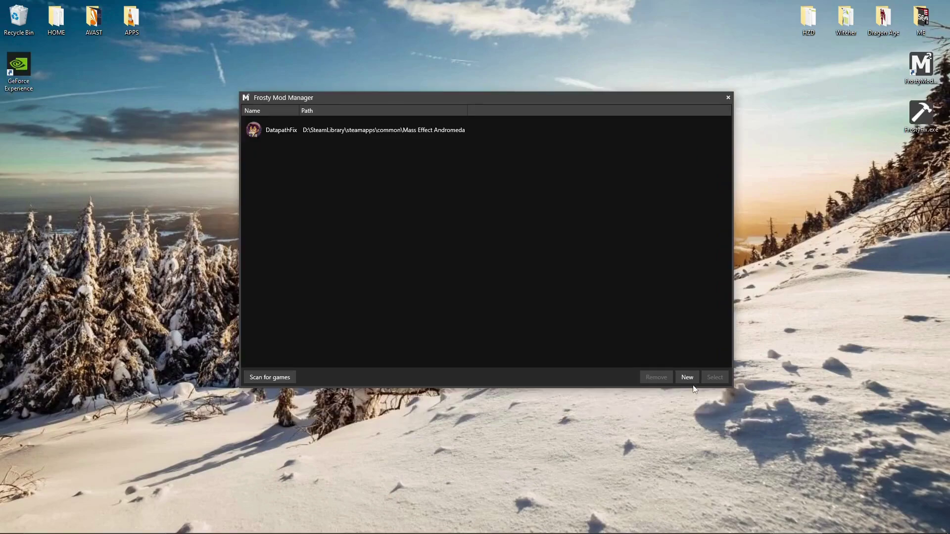
# - Add MassEffectAndromeda.exe from the Steam game folder as a game executable and load its DatapathFix profile
pyautogui.click(687, 377)
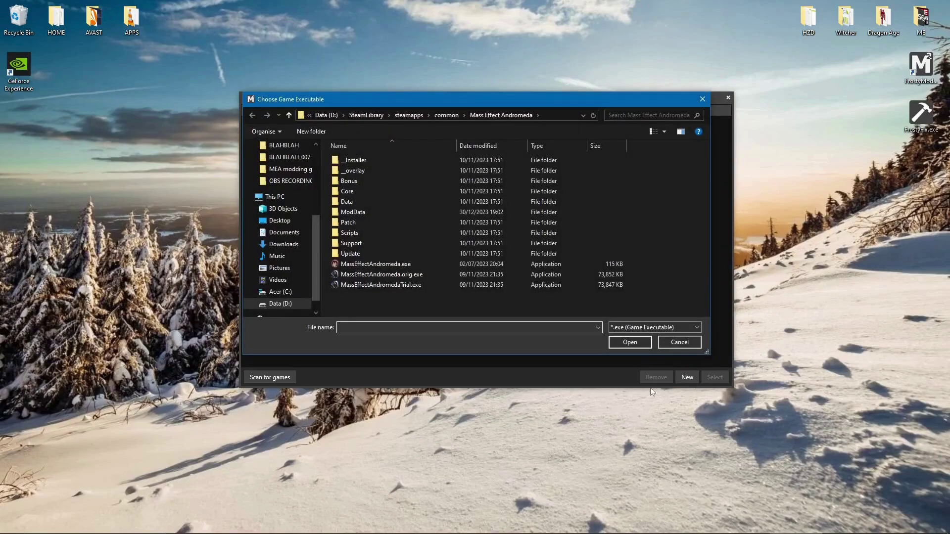
pyautogui.click(403, 267)
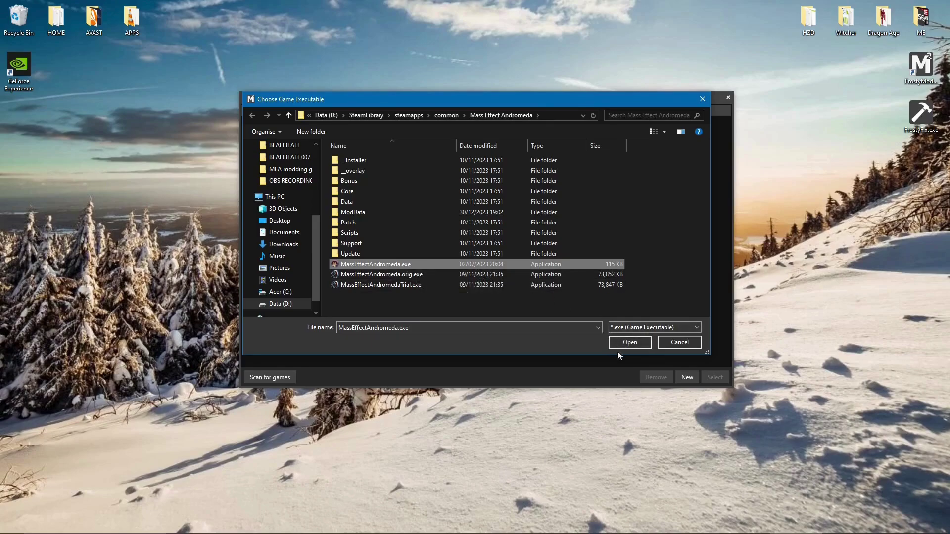
pyautogui.click(630, 341)
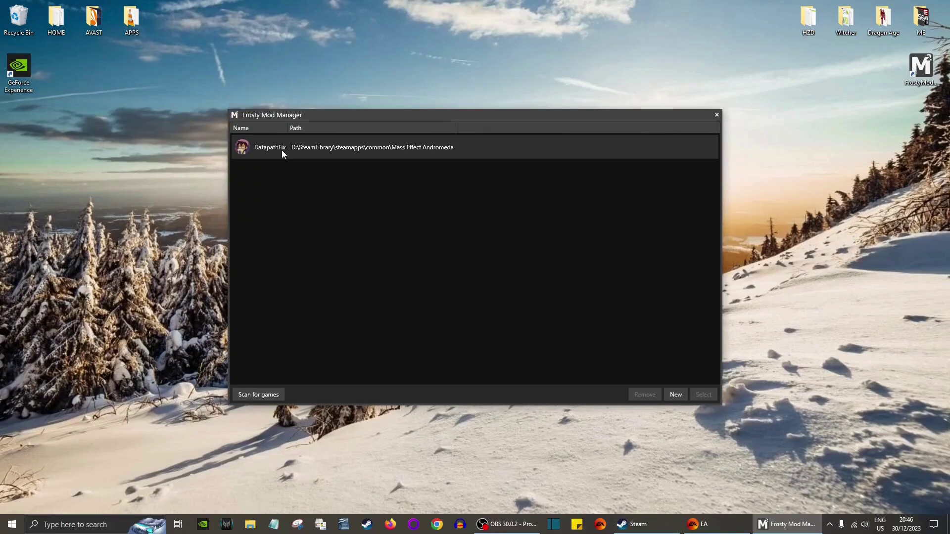
pyautogui.click(448, 155)
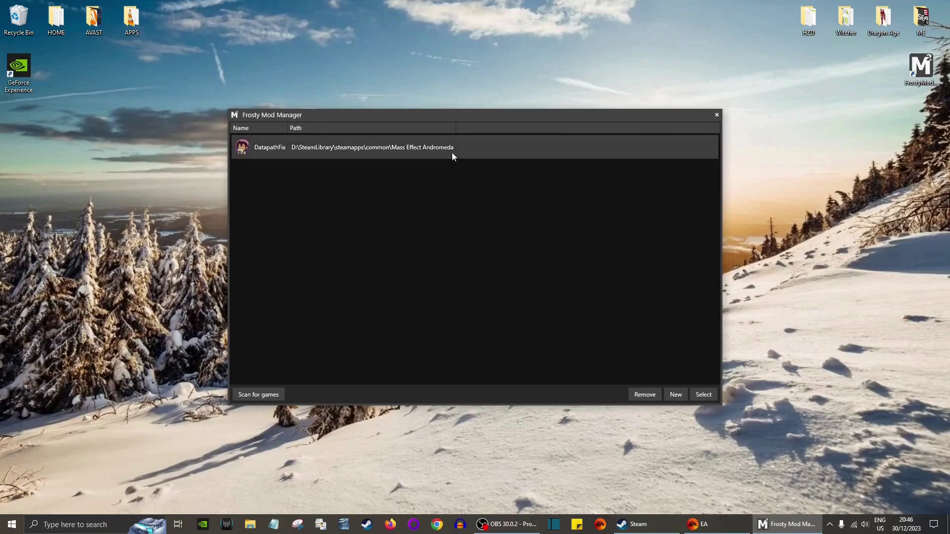
pyautogui.click(703, 395)
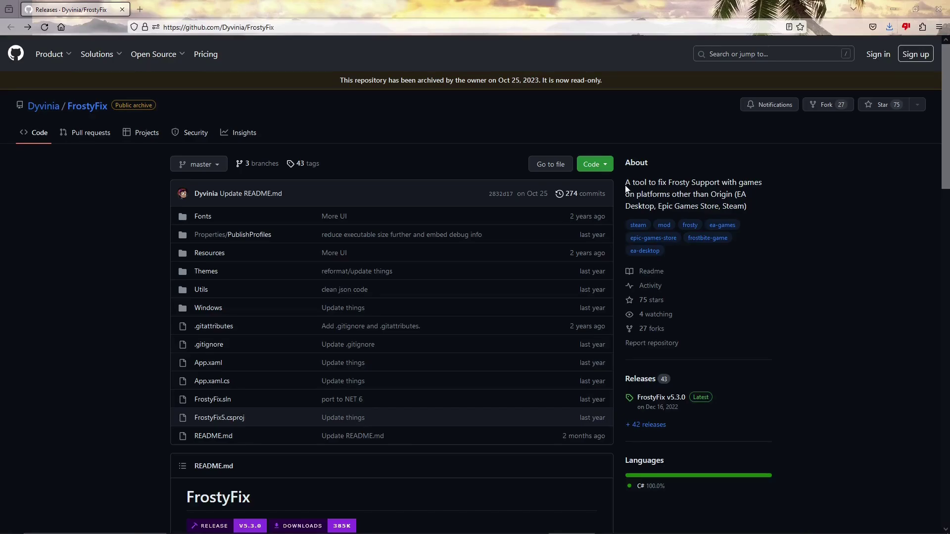
# - Examine the FrostyFix repository's description on GitHub and its README instructions, .NET 6 Runtime requirement, reminder and FAQ
pyautogui.moveTo(626, 184); pyautogui.dragTo(756, 207)
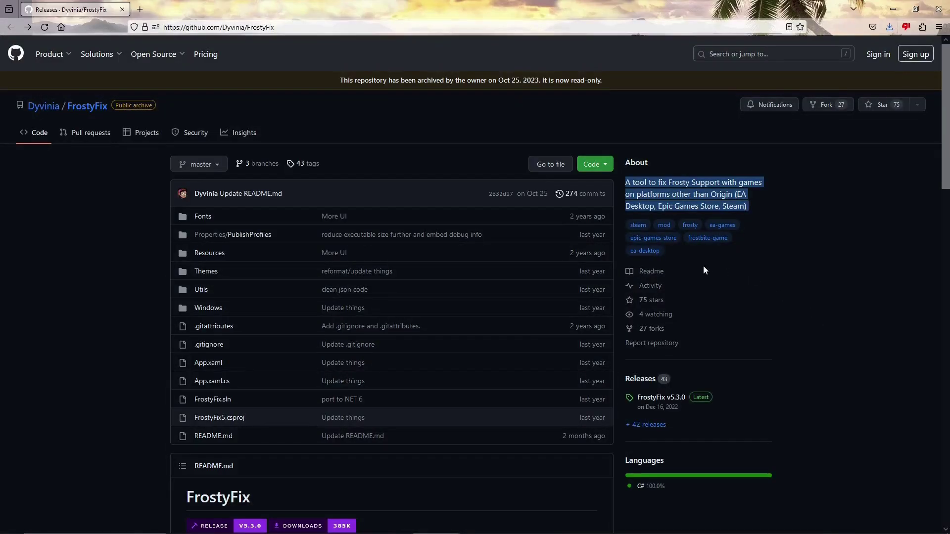
pyautogui.click(649, 276)
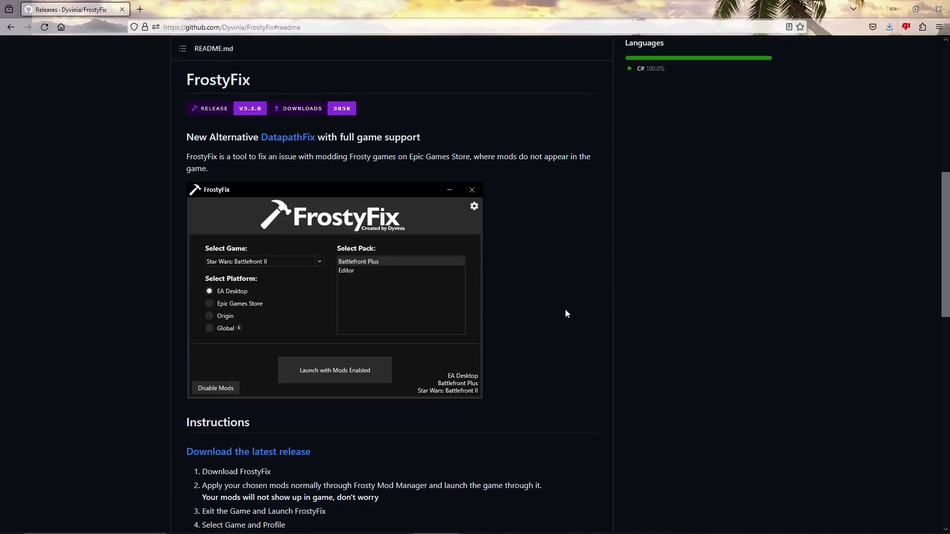
pyautogui.scroll(-3, 434, 370)
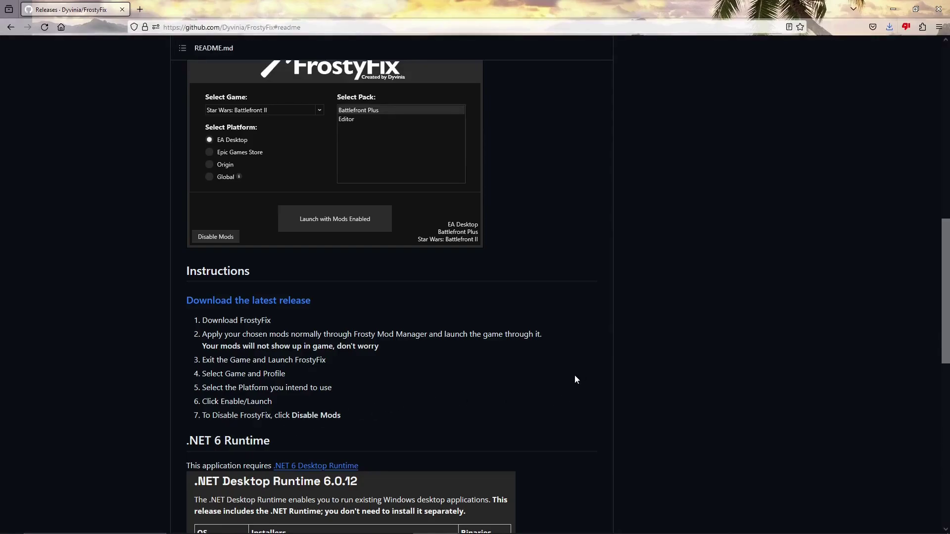
pyautogui.scroll(-2, 574, 379)
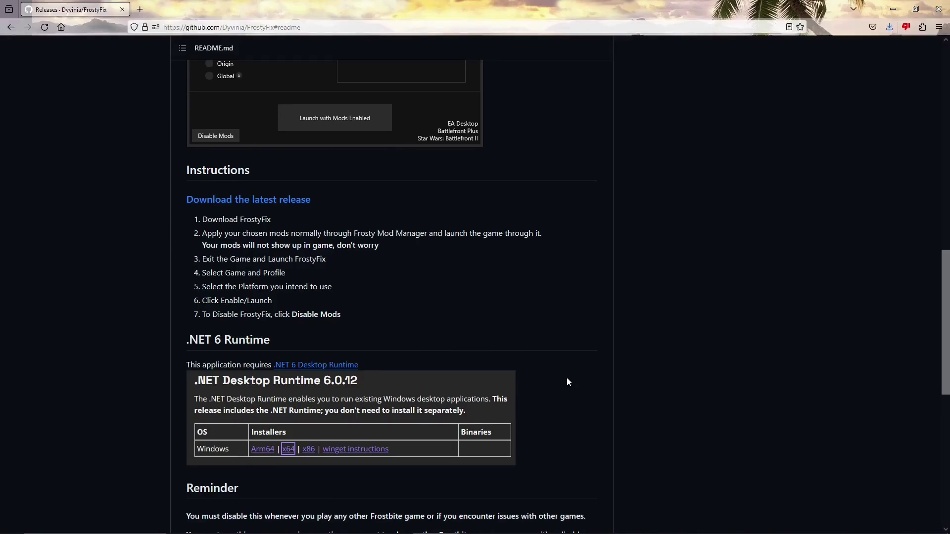
pyautogui.scroll(-1, 567, 378)
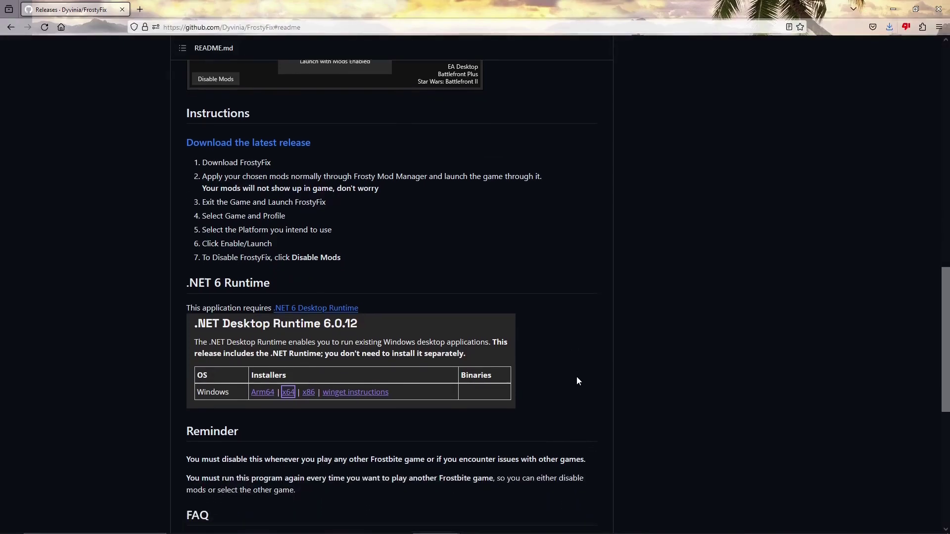
pyautogui.scroll(-1, 577, 377)
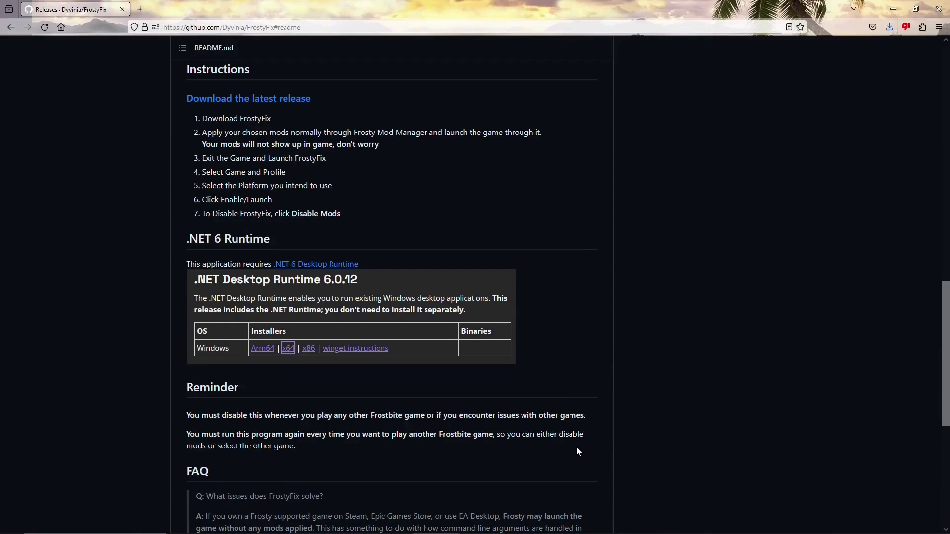
pyautogui.scroll(-1, 575, 448)
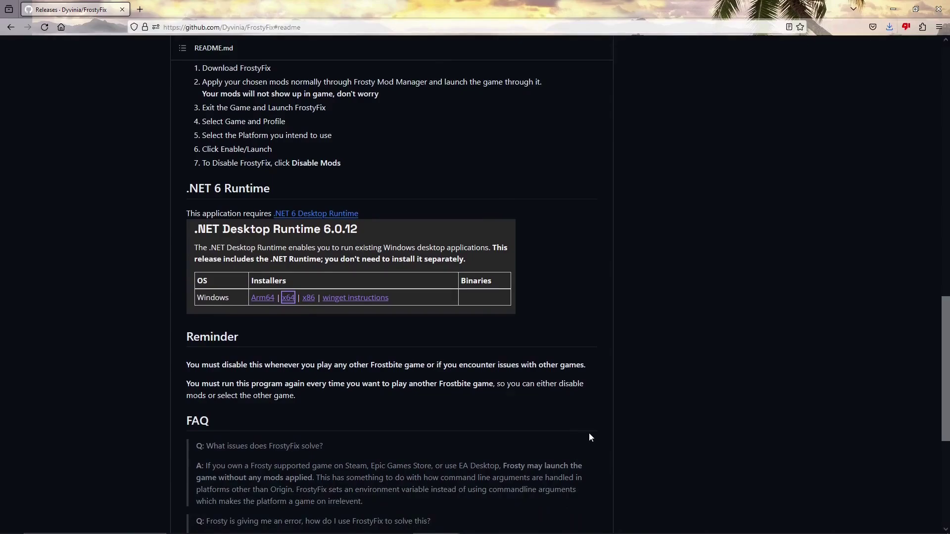
pyautogui.scroll(4, 614, 413)
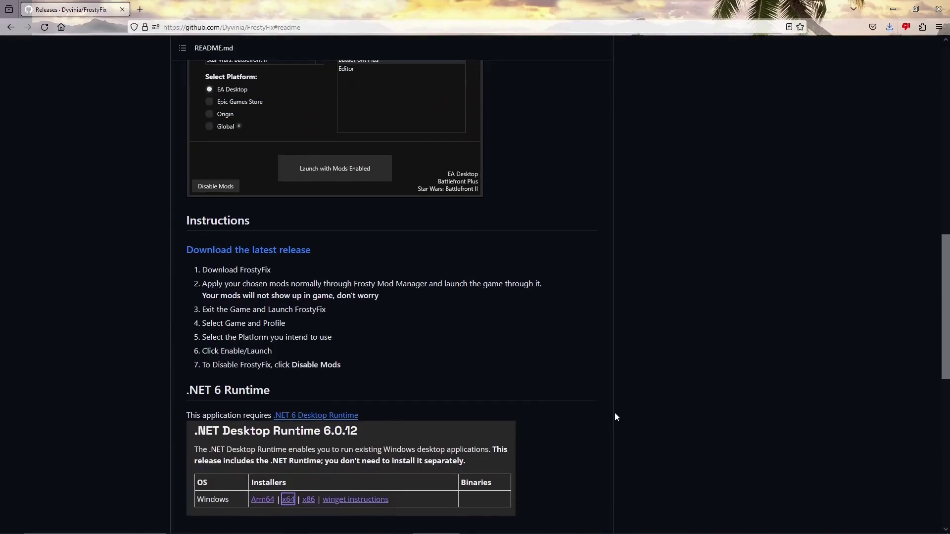
# - Download FrostyFix.exe from the FrostyFix v5.3.0 release into Downloads and move it onto the desktop
pyautogui.click(291, 253)
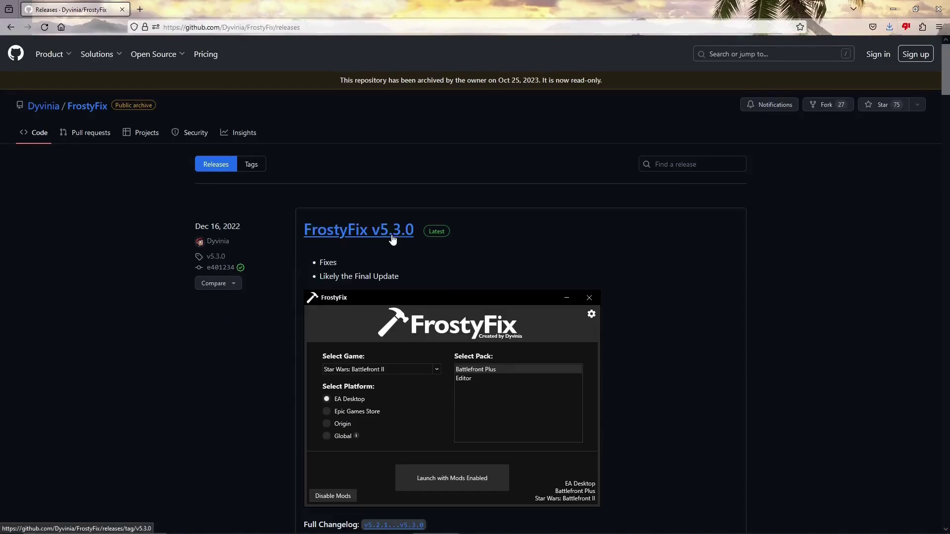
pyautogui.click(392, 230)
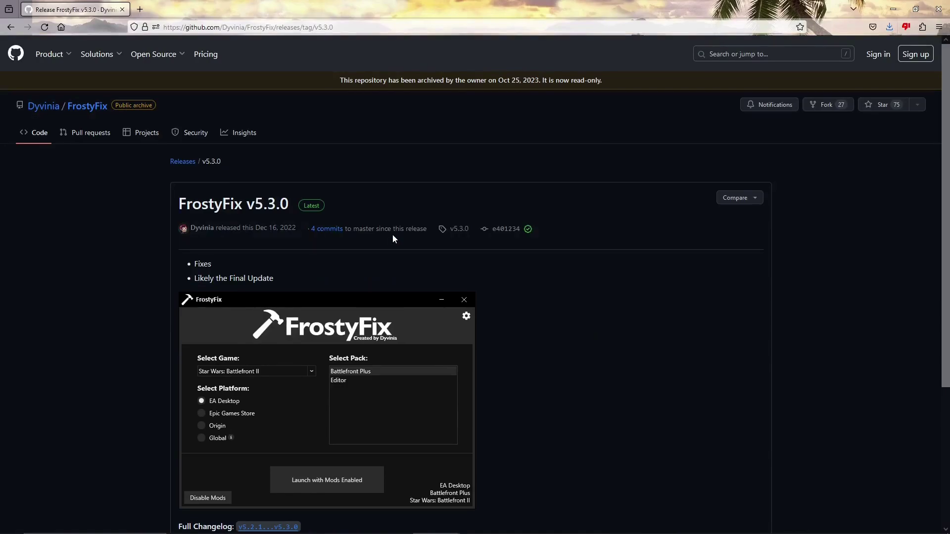
pyautogui.scroll(-3, 408, 246)
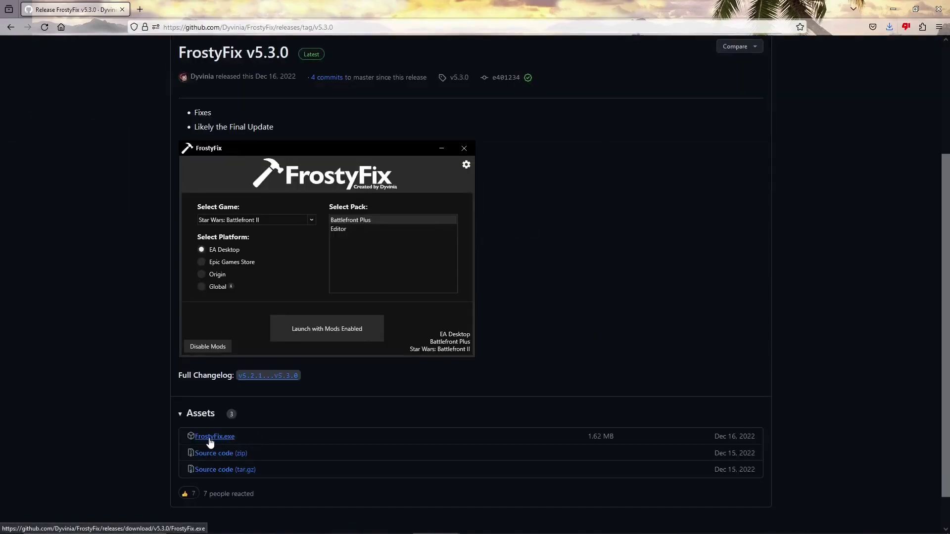
pyautogui.click(212, 439)
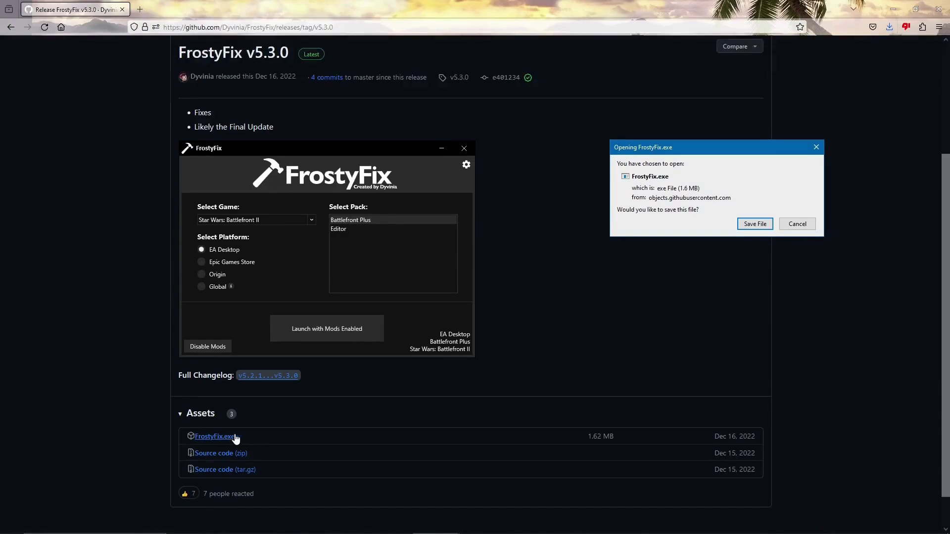
pyautogui.click(756, 225)
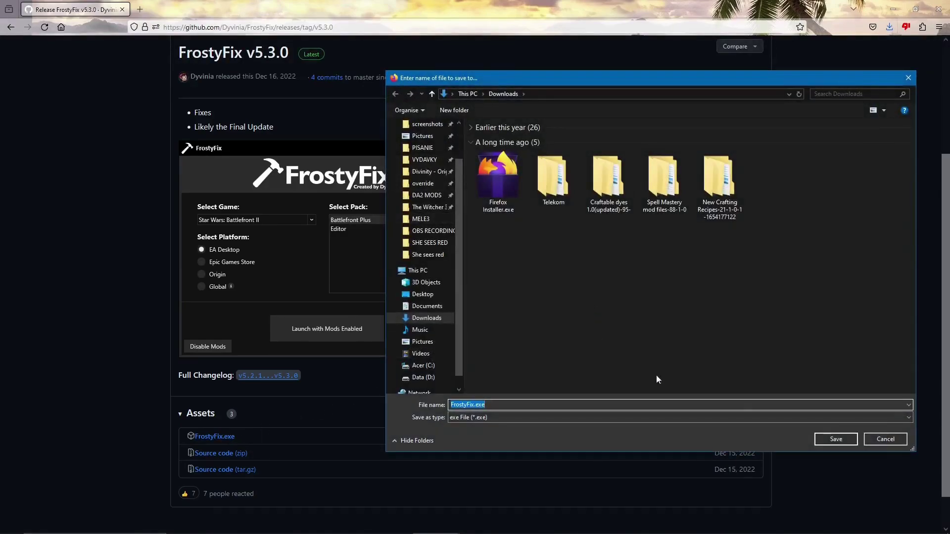
pyautogui.click(837, 440)
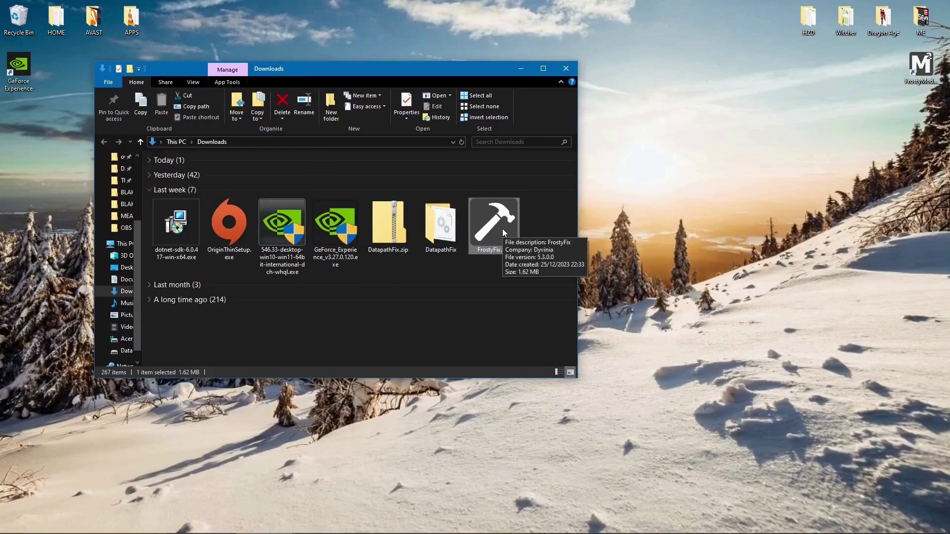
pyautogui.moveTo(502, 229); pyautogui.dragTo(863, 92)
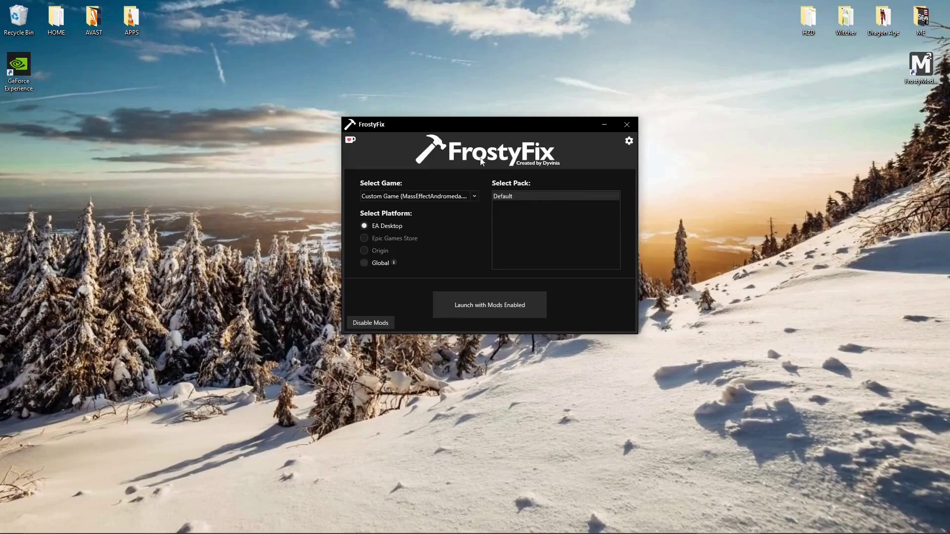
# - Review FrostyFix's settings for launching with Frosty, the Frosty installation path, custom game path and update checker
pyautogui.click(629, 142)
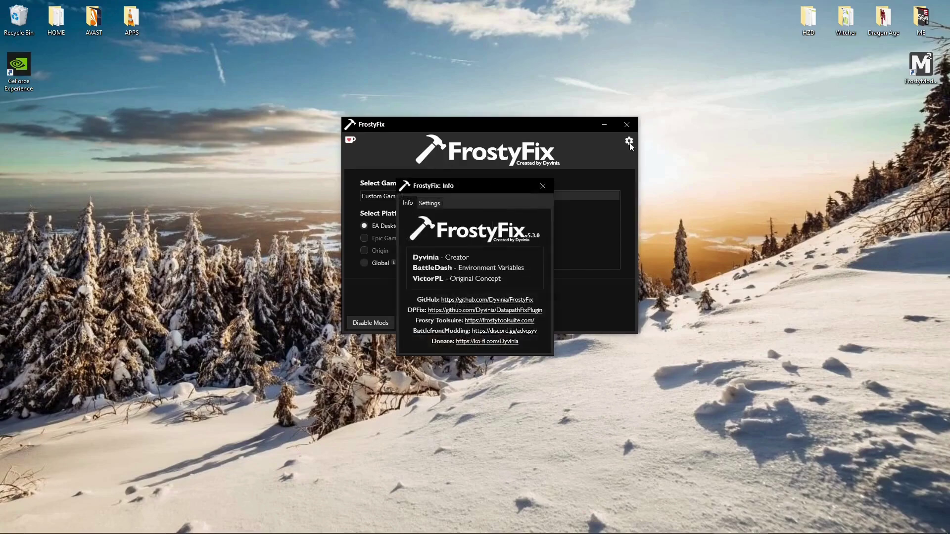
pyautogui.click(430, 203)
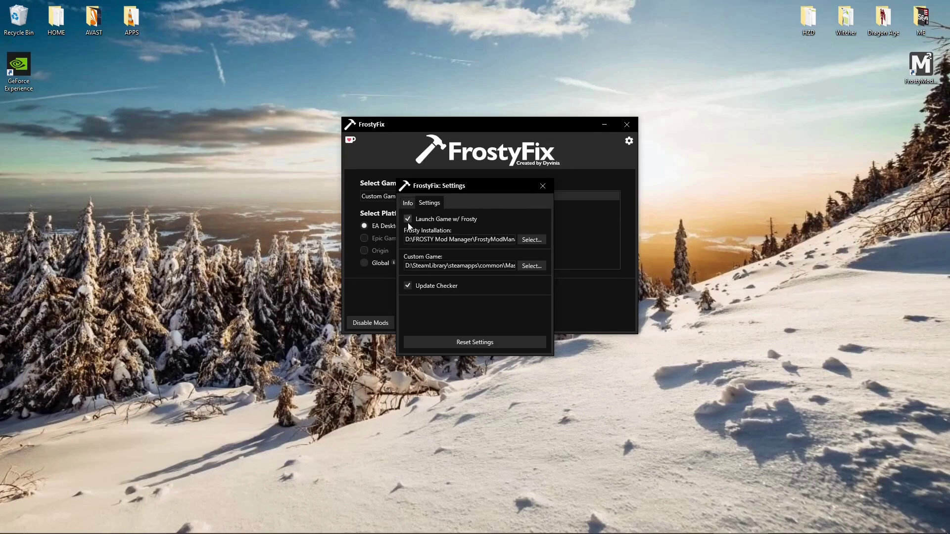
pyautogui.moveTo(450, 223)
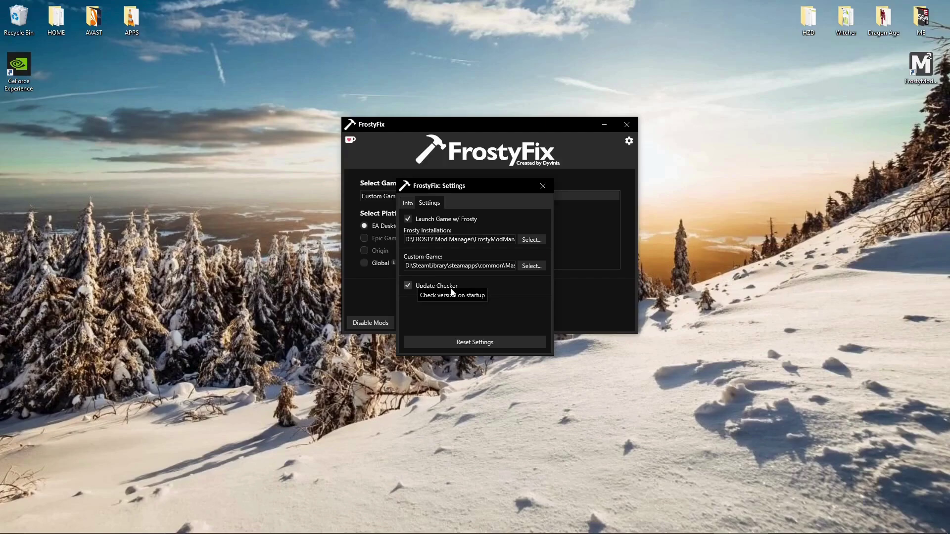
pyautogui.click(541, 187)
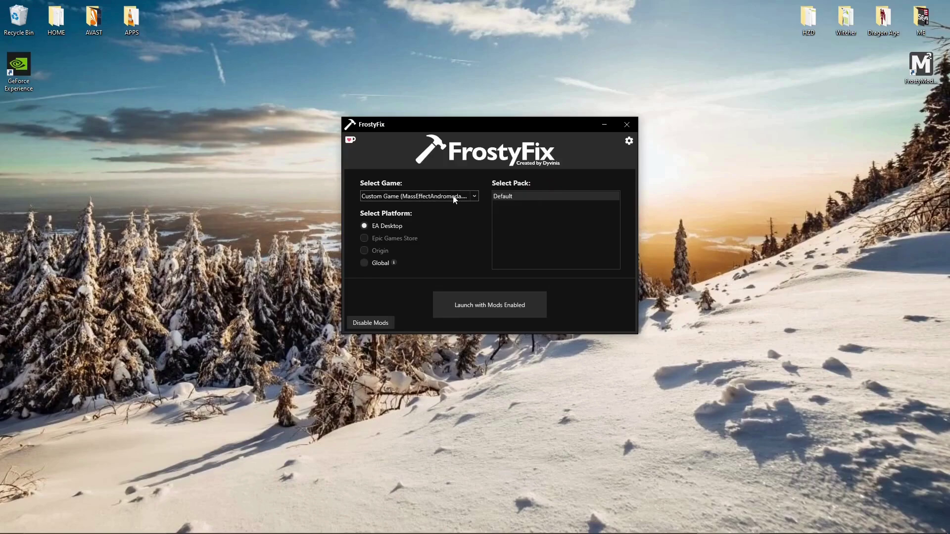
# - Enable mods globally and launch Custom Game (MassEffectAndromeda.exe) from FrostyFix using the Global platform, loading the DatapathFix profile in Frosty Mod Manager
pyautogui.click(475, 197)
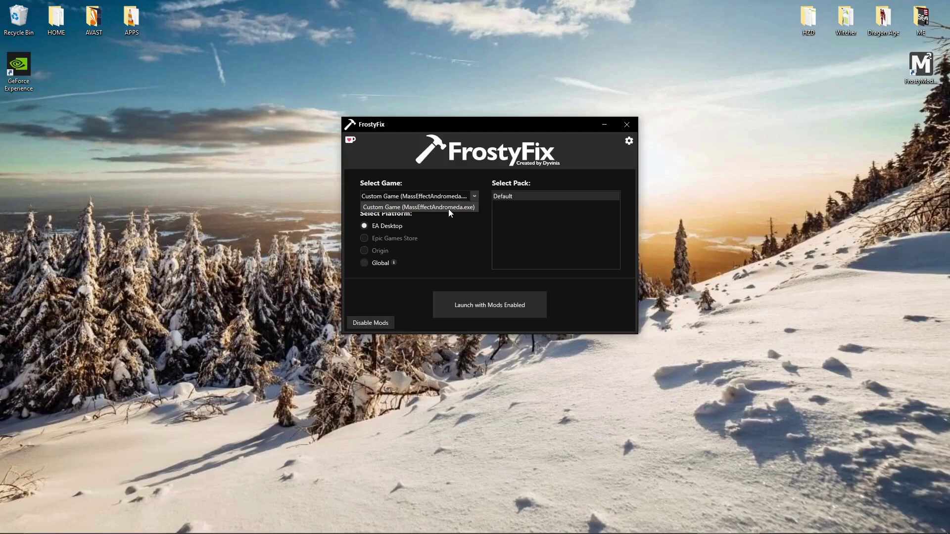
pyautogui.click(420, 208)
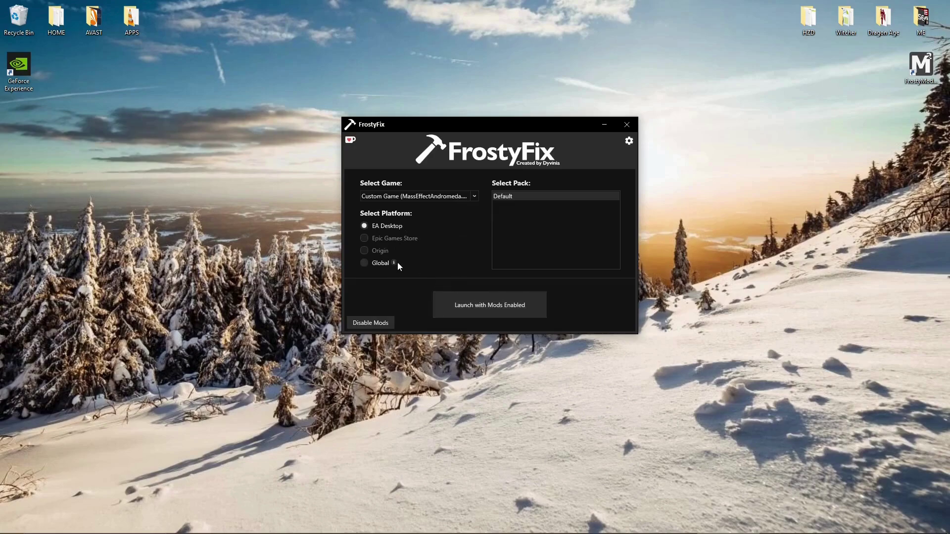
pyautogui.moveTo(394, 263)
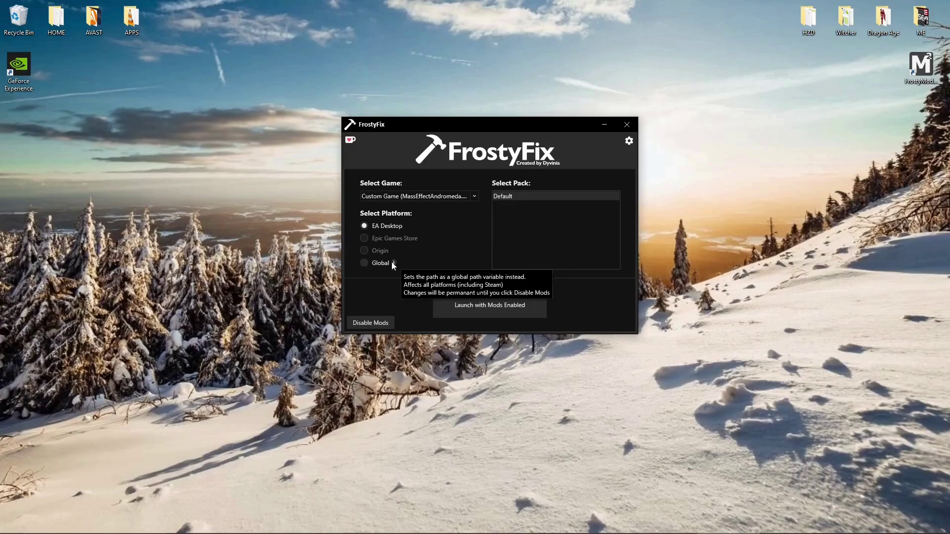
pyautogui.click(364, 264)
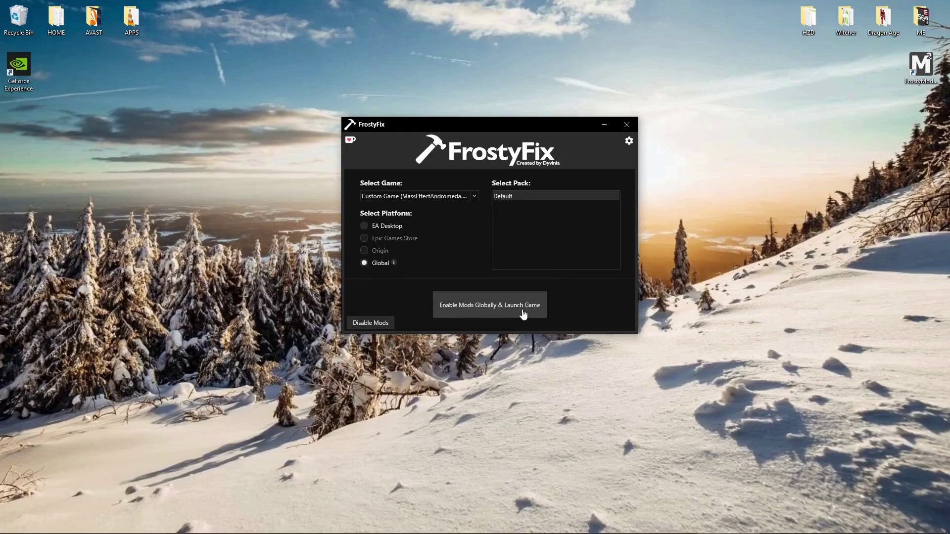
pyautogui.click(488, 313)
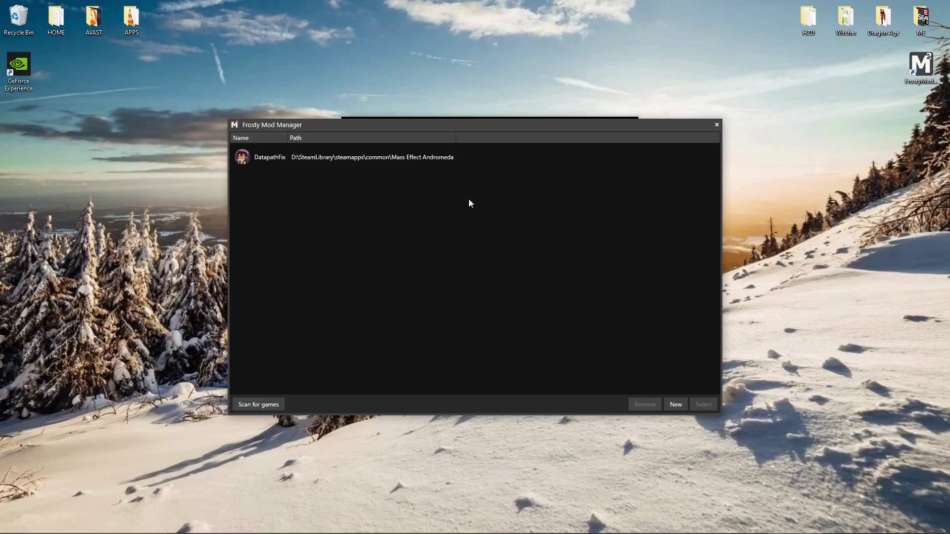
pyautogui.click(444, 164)
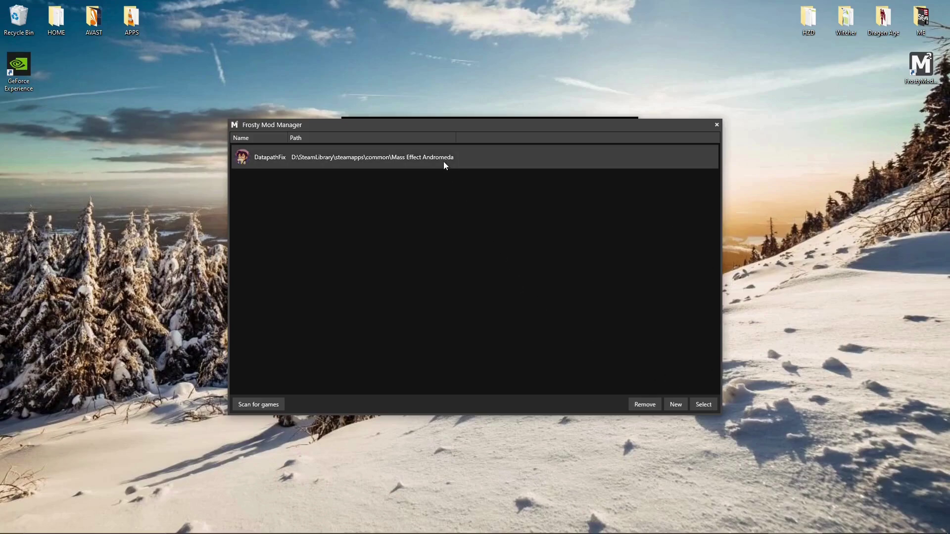
pyautogui.click(711, 405)
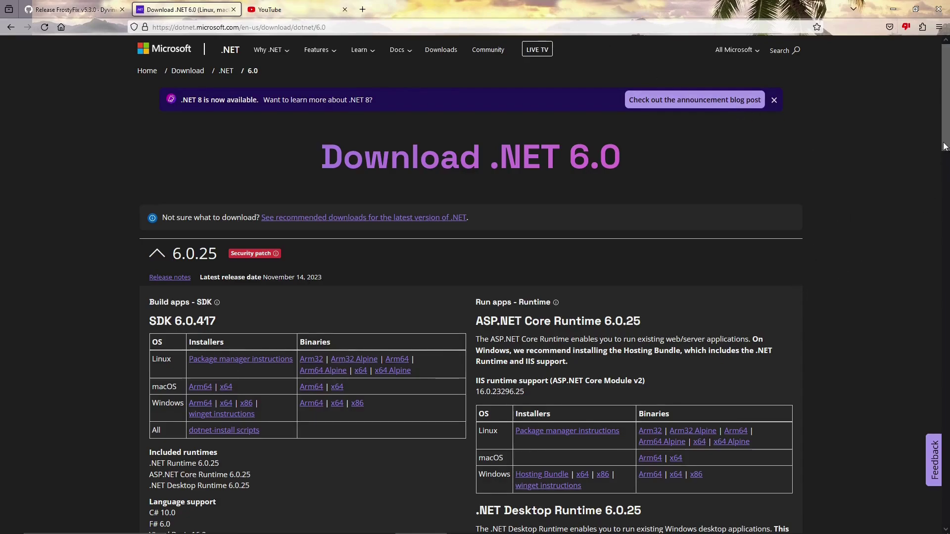
# - Download the Windows x64 installer of .NET Desktop Runtime 6.0.25 from Microsoft's .NET 6.0 download page in the browser
pyautogui.moveTo(944, 147); pyautogui.dragTo(944, 202)
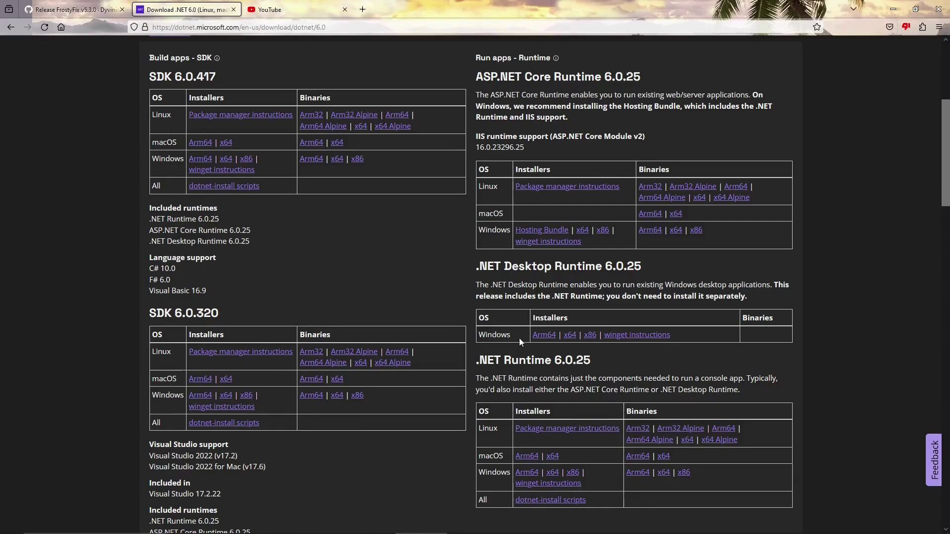
pyautogui.click(570, 336)
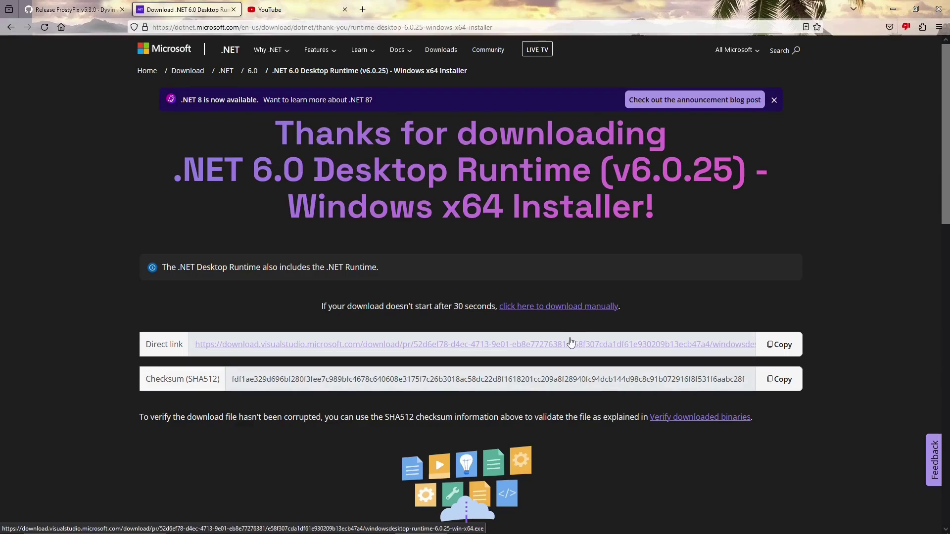
pyautogui.click(571, 342)
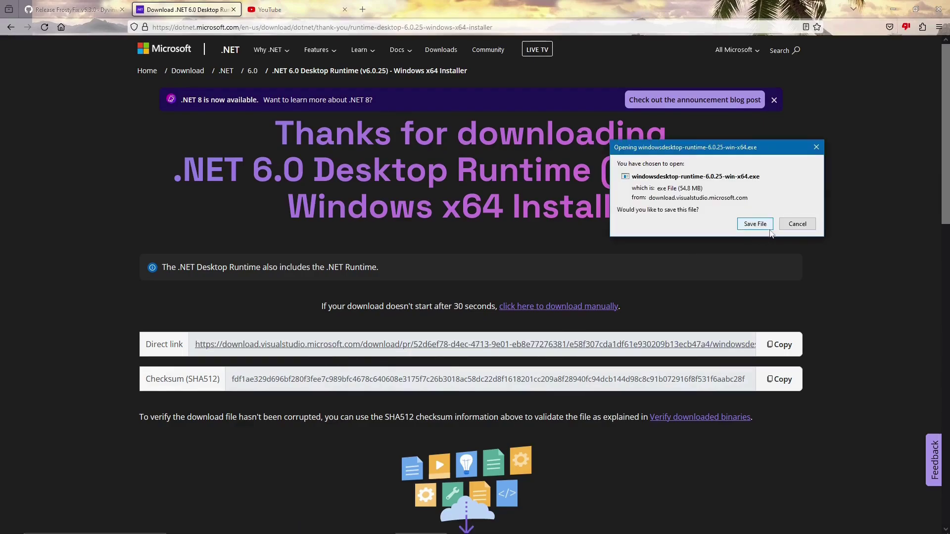